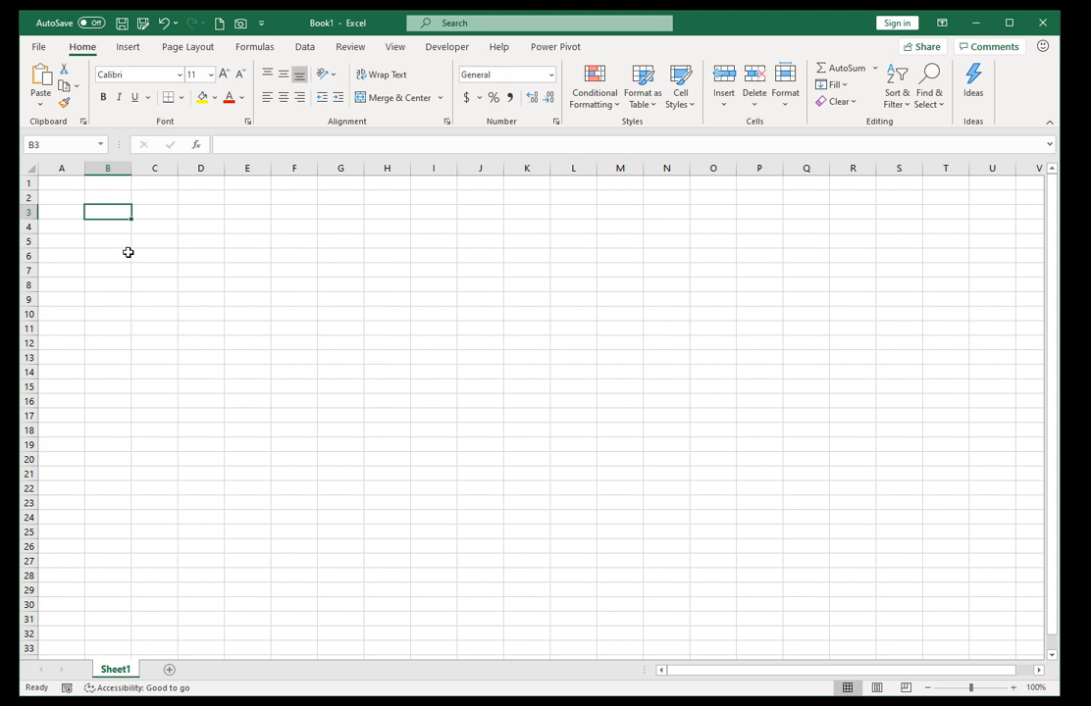
Enter 1 in cell B3 and fill it down through B18.
{"action": "type", "text": "1"}
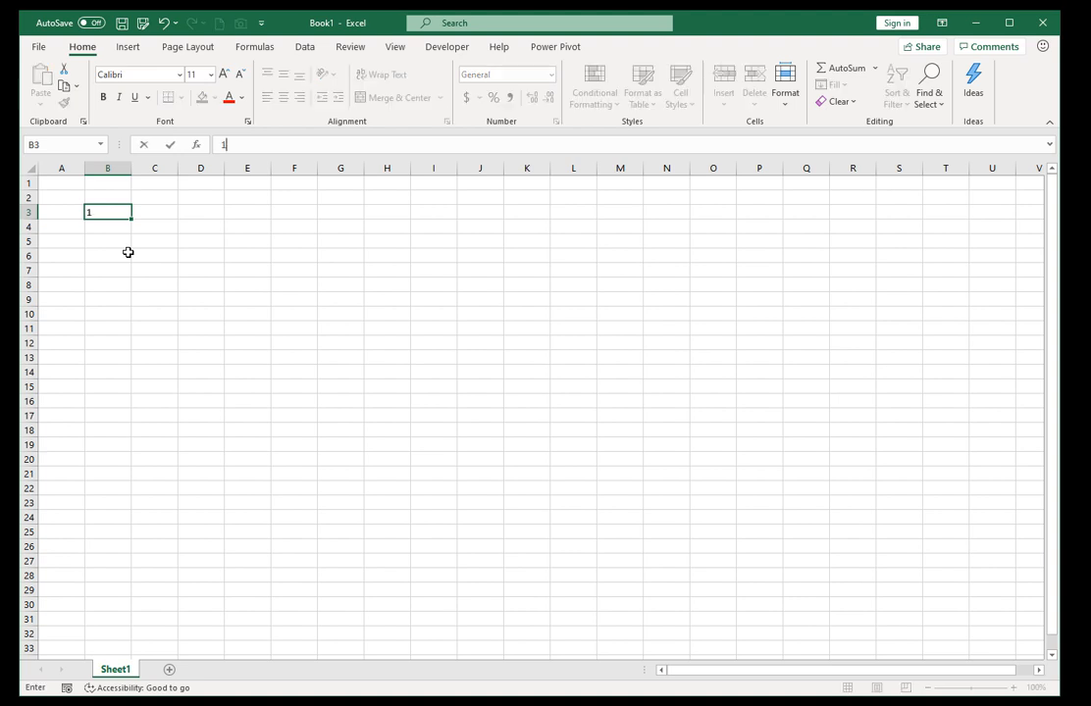
{"action": "key", "text": "ctrl+Return"}
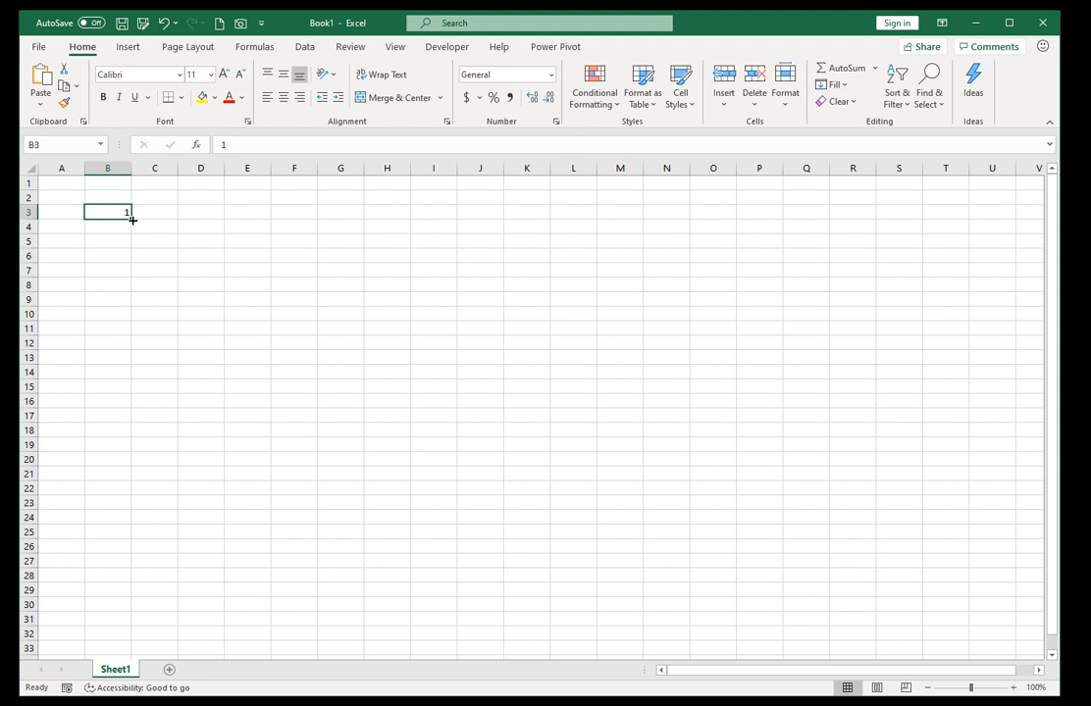
{"action": "left_click_drag", "start_coordinate": [132, 220], "coordinate": [134, 438]}
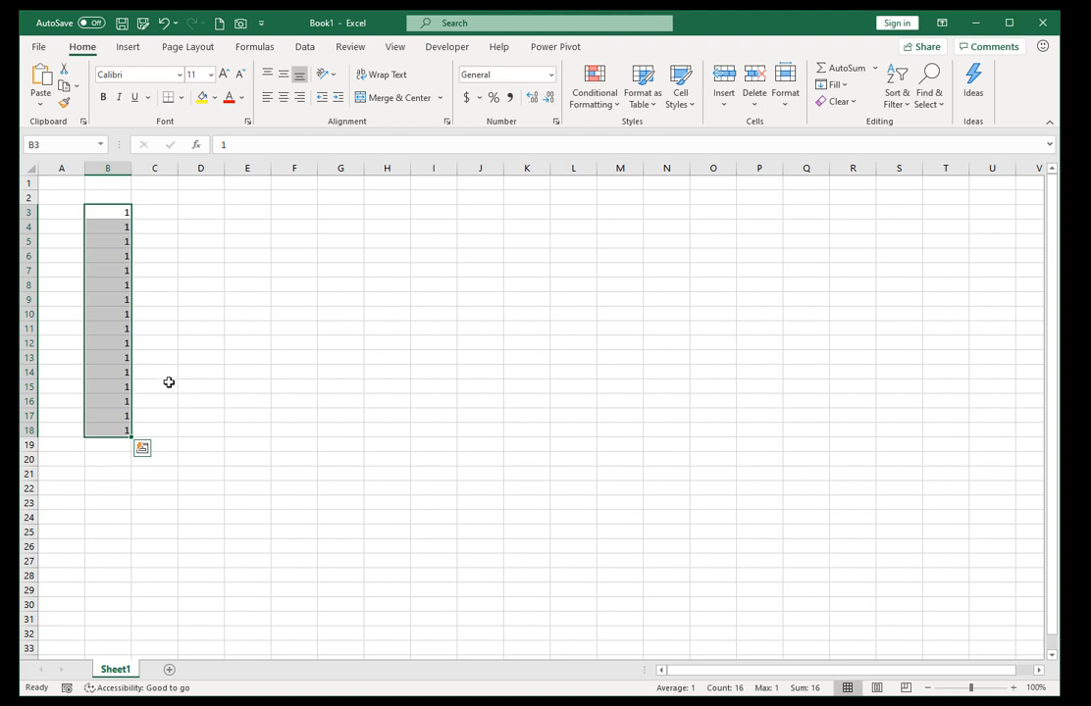
Replace the repeated values below B3 with 2 in B4 and extend the 1, 2 series down to B18.
{"action": "left_click_drag", "start_coordinate": [112, 225], "coordinate": [116, 438]}
{"action": "key", "text": "Delete"}
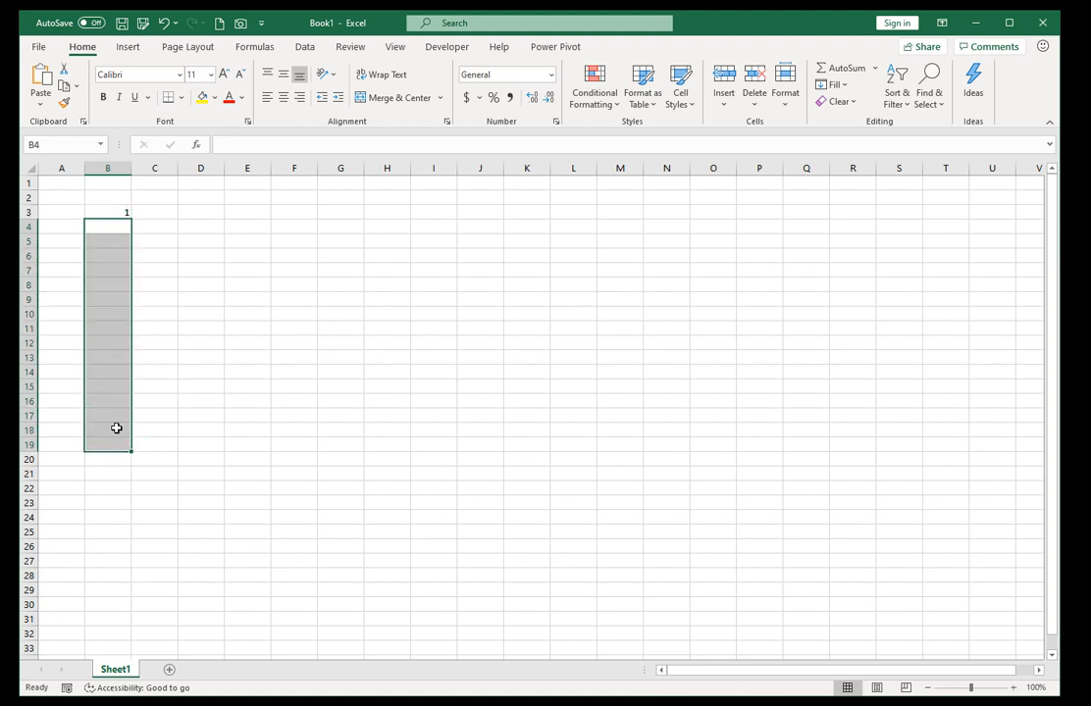
{"action": "left_click", "coordinate": [111, 228]}
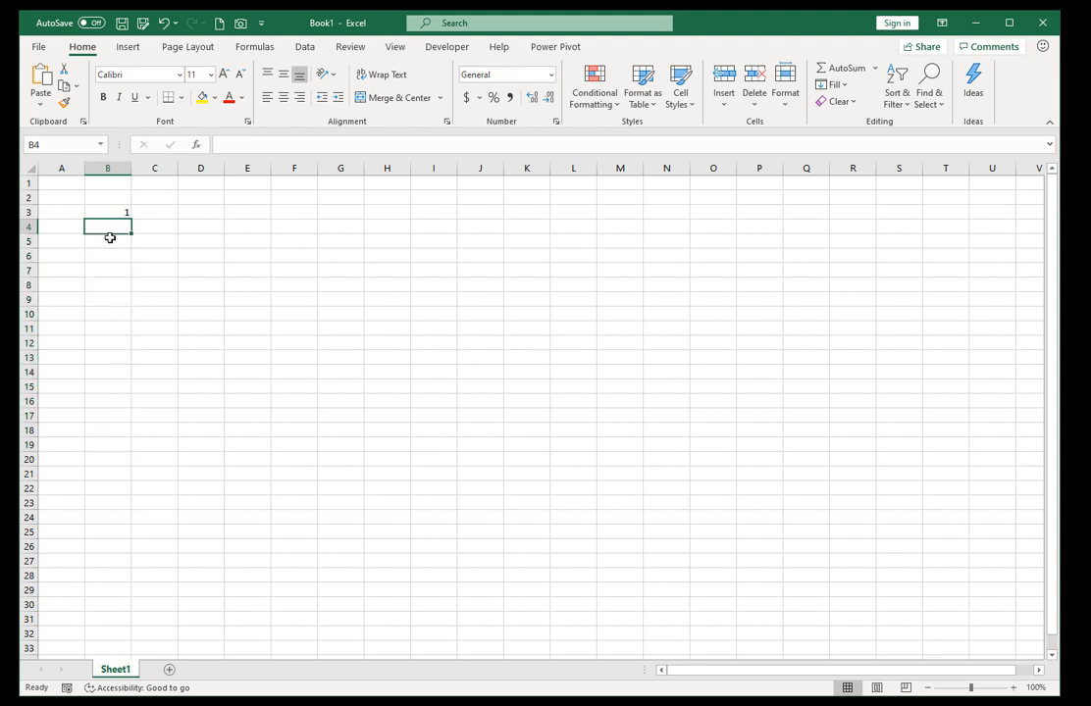
{"action": "type", "text": "2"}
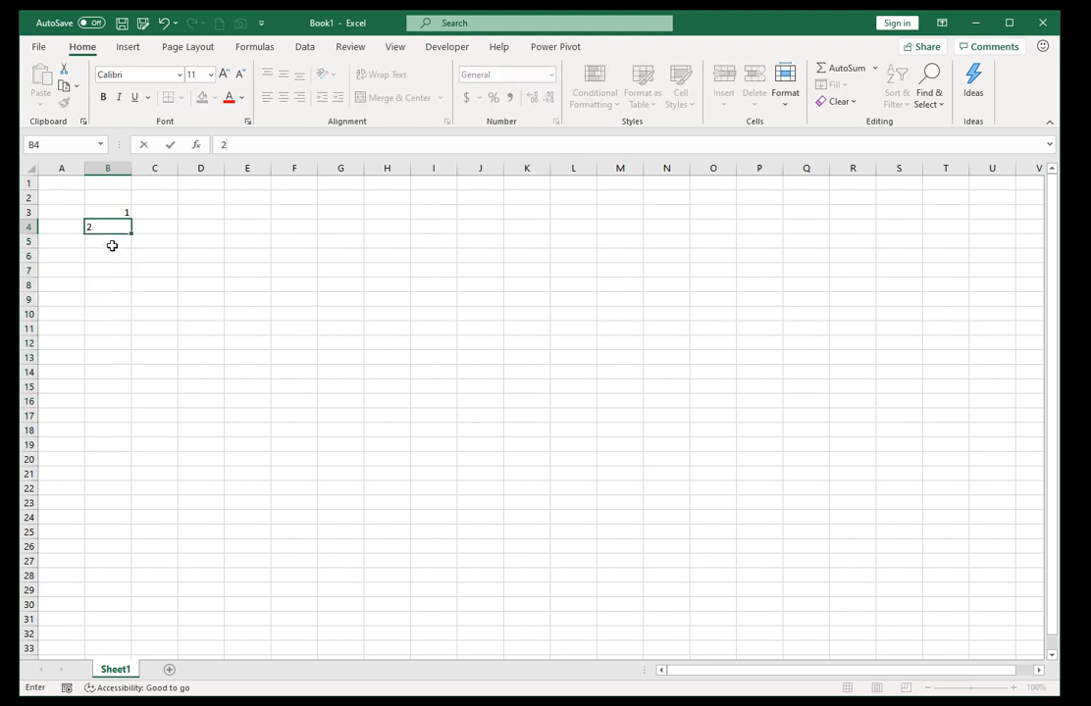
{"action": "left_click", "coordinate": [112, 241]}
{"action": "left_click", "coordinate": [112, 228]}
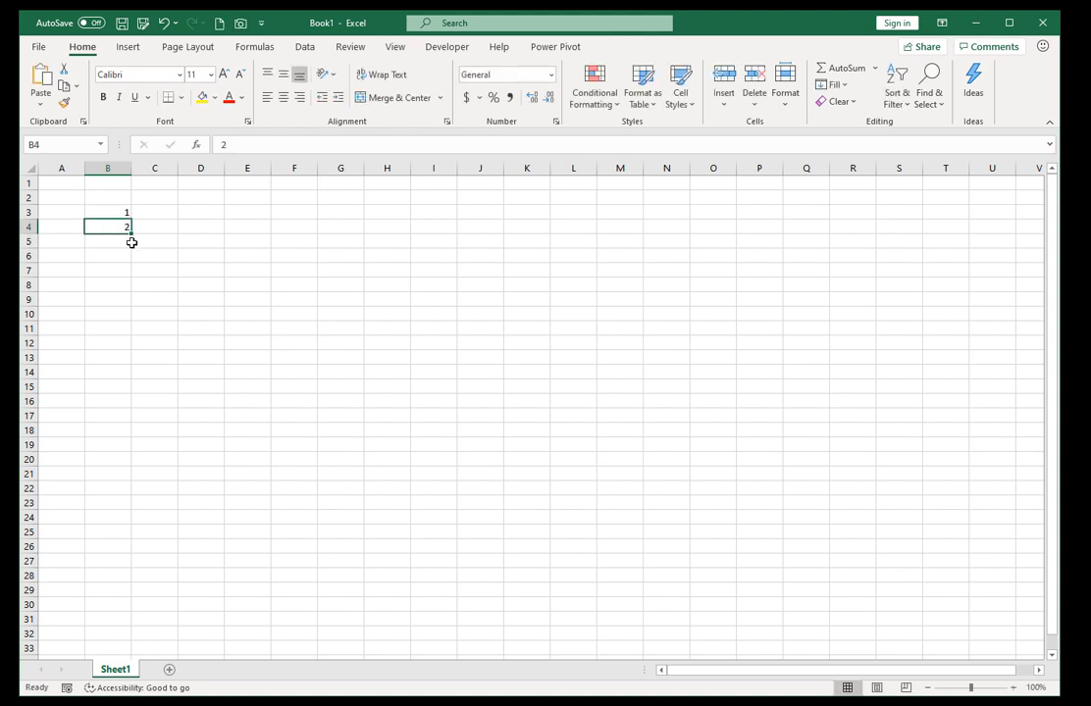
{"action": "left_click_drag", "start_coordinate": [132, 233], "coordinate": [108, 225]}
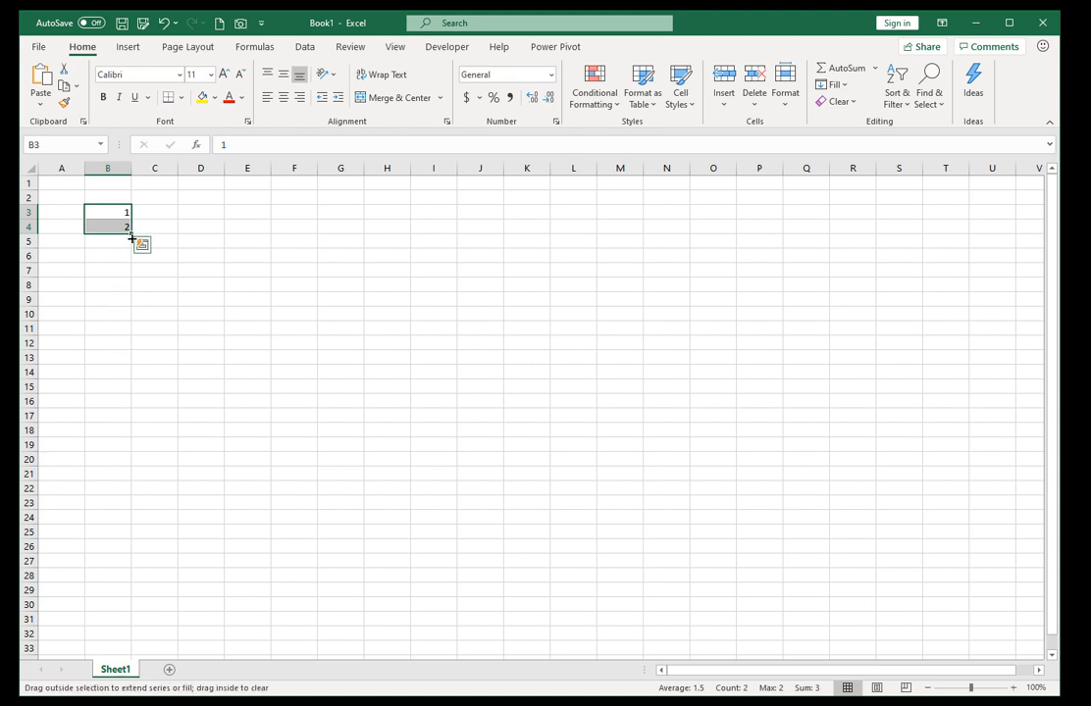
{"action": "left_click_drag", "start_coordinate": [133, 239], "coordinate": [155, 436]}
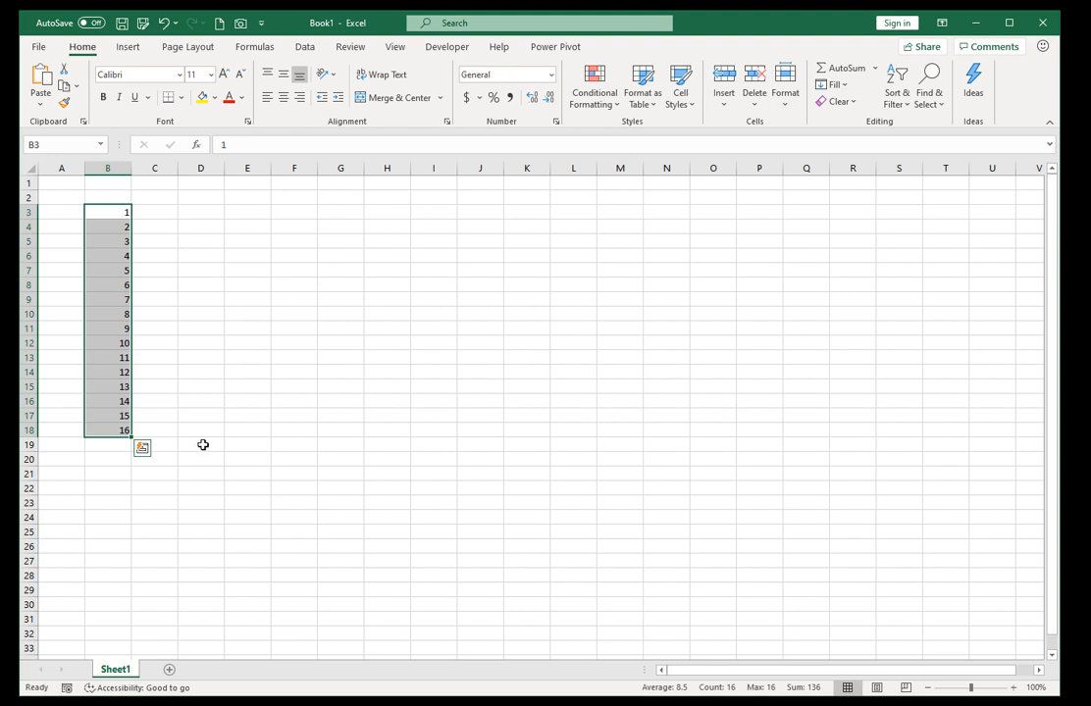
Replace the series with odd numbers by setting B4 to 3 and refilling from B3:B4 down to B20.
{"action": "left_click", "coordinate": [100, 228]}
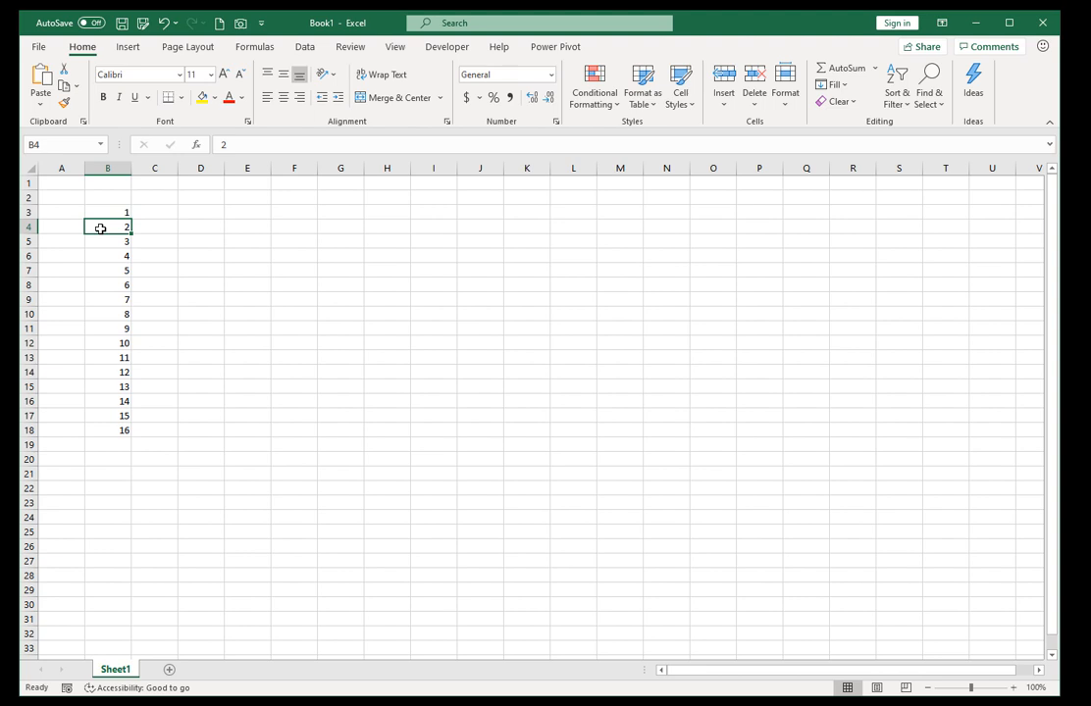
{"action": "type", "text": "3"}
{"action": "key", "text": "Return"}
{"action": "left_click_drag", "start_coordinate": [100, 241], "coordinate": [104, 430]}
{"action": "key", "text": "Delete"}
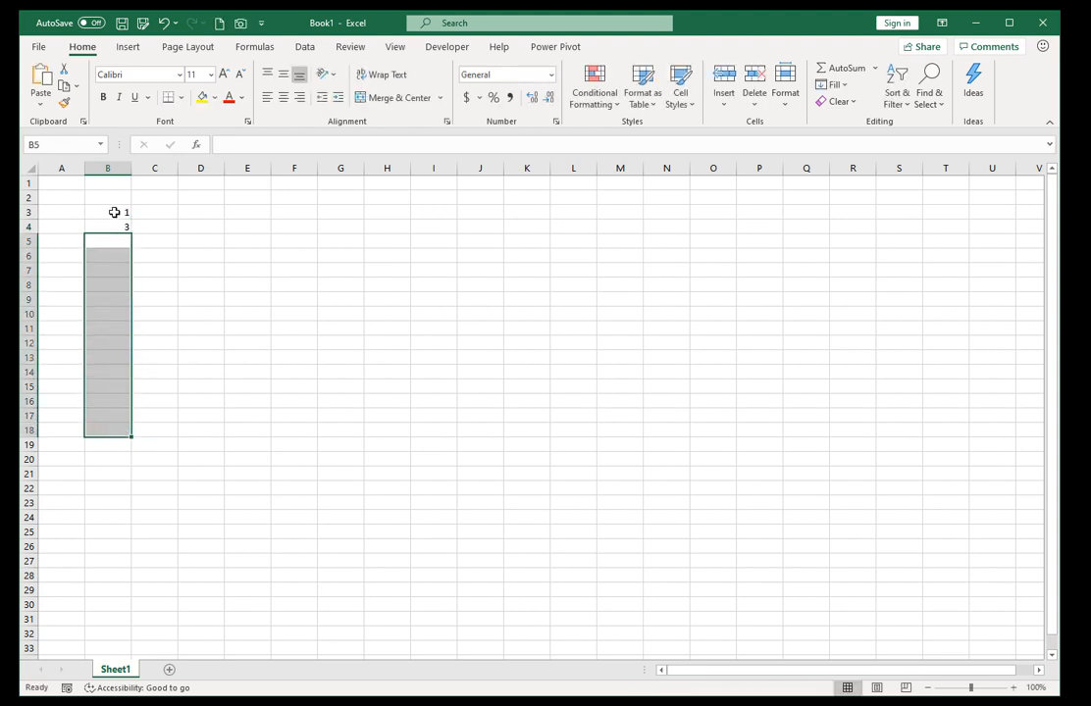
{"action": "left_click_drag", "start_coordinate": [114, 211], "coordinate": [136, 466]}
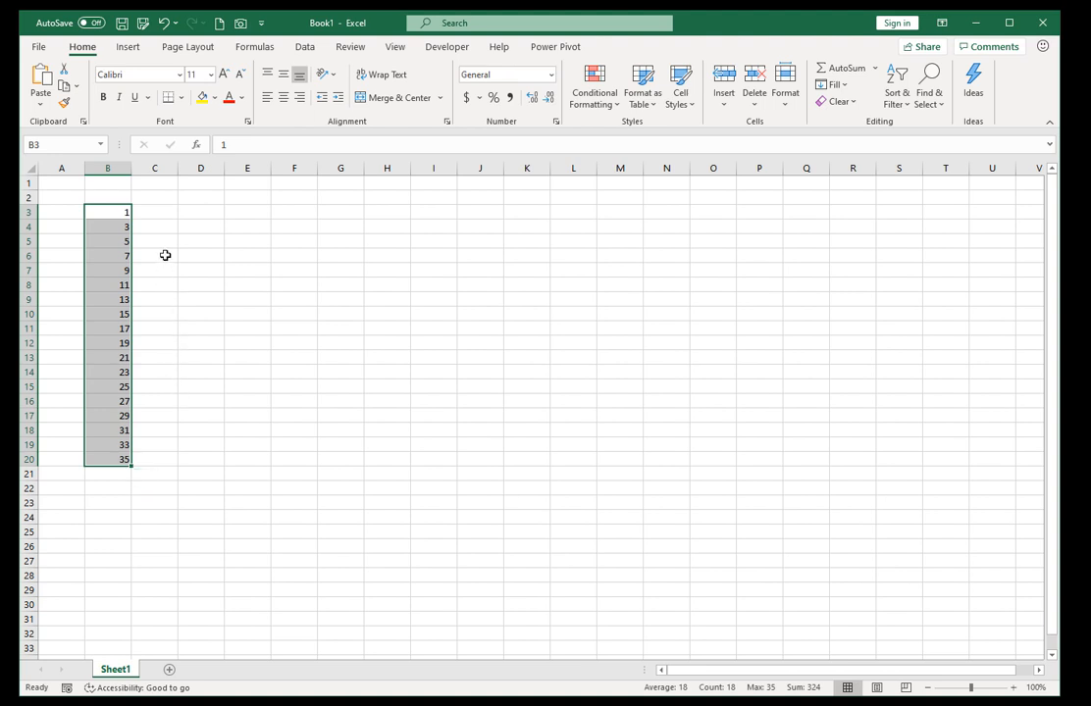
Enter the formula =B3*100 in C3 and fill it down through C11.
{"action": "left_click", "coordinate": [158, 212]}
{"action": "type", "text": "="}
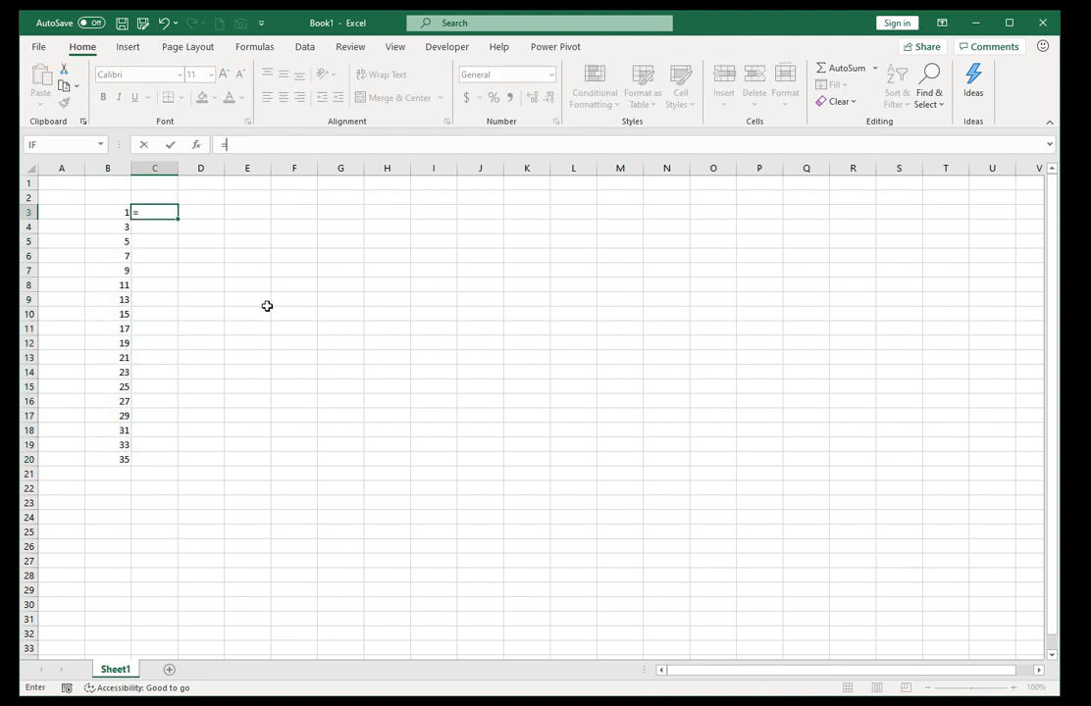
{"action": "key", "text": "Left"}
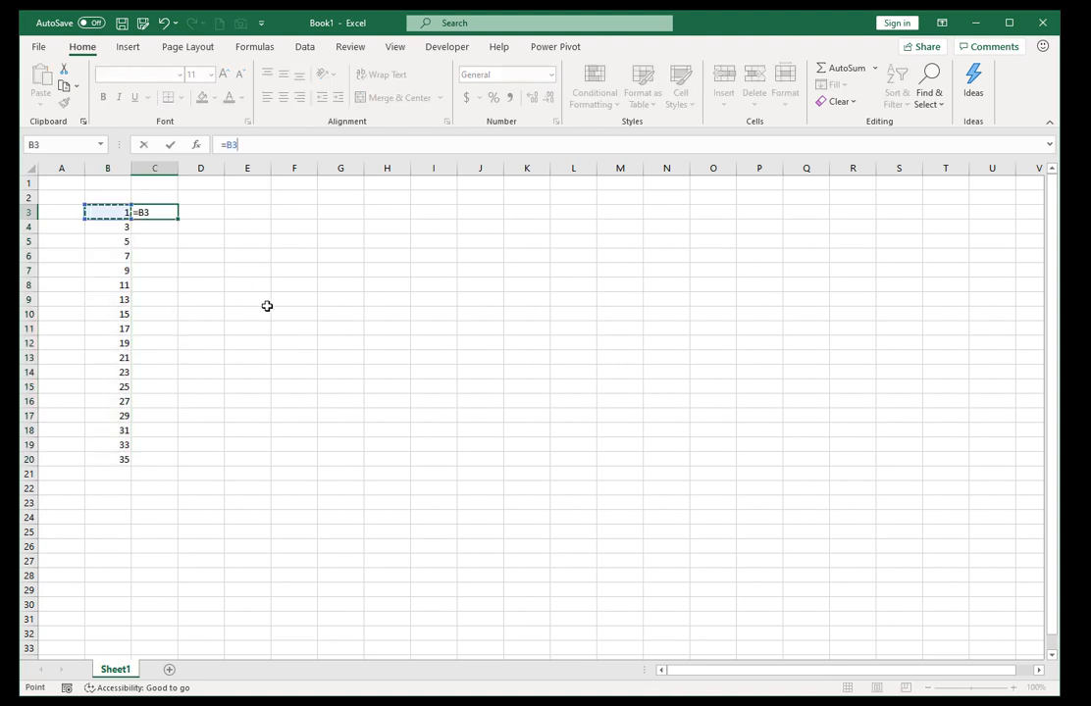
{"action": "type", "text": "*100"}
{"action": "key", "text": "ctrl+Return"}
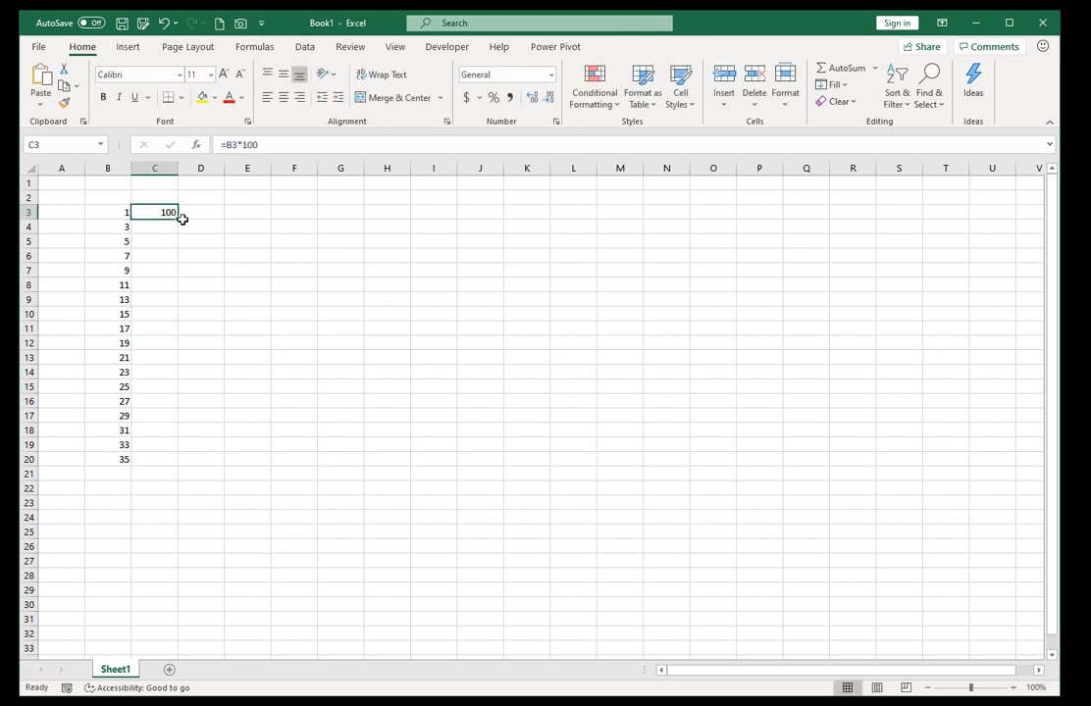
{"action": "left_click_drag", "start_coordinate": [179, 221], "coordinate": [184, 337]}
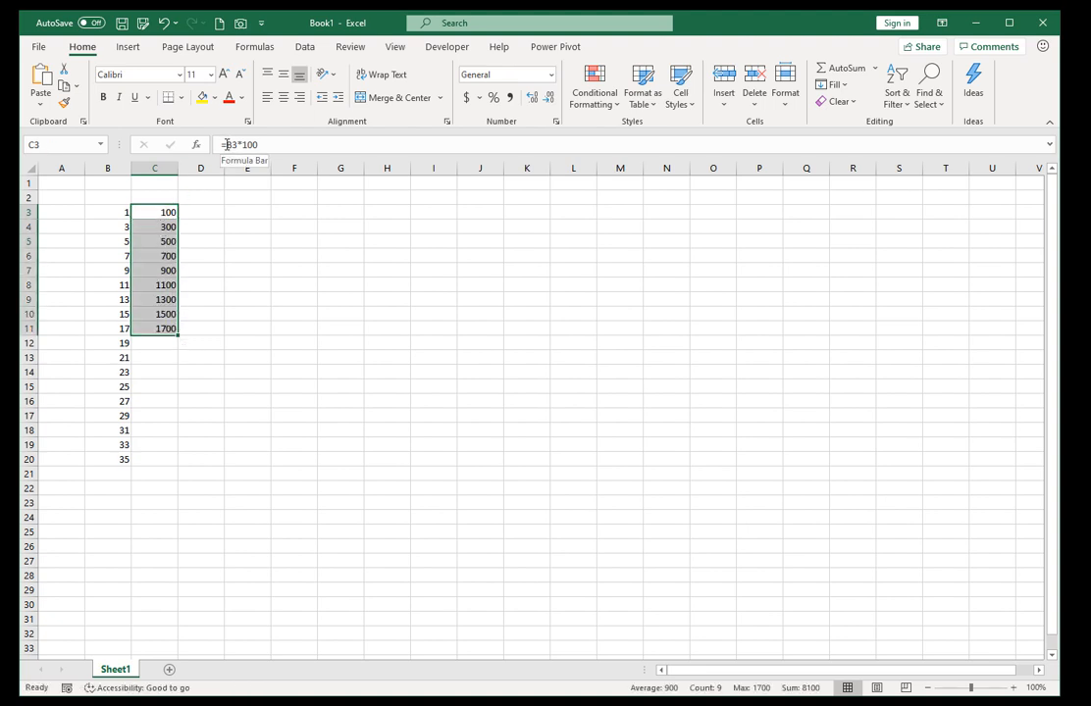
Try filling the formula in C5 across to G5, inspect its references, and clear the copies in D5:G5.
{"action": "left_click", "coordinate": [154, 214]}
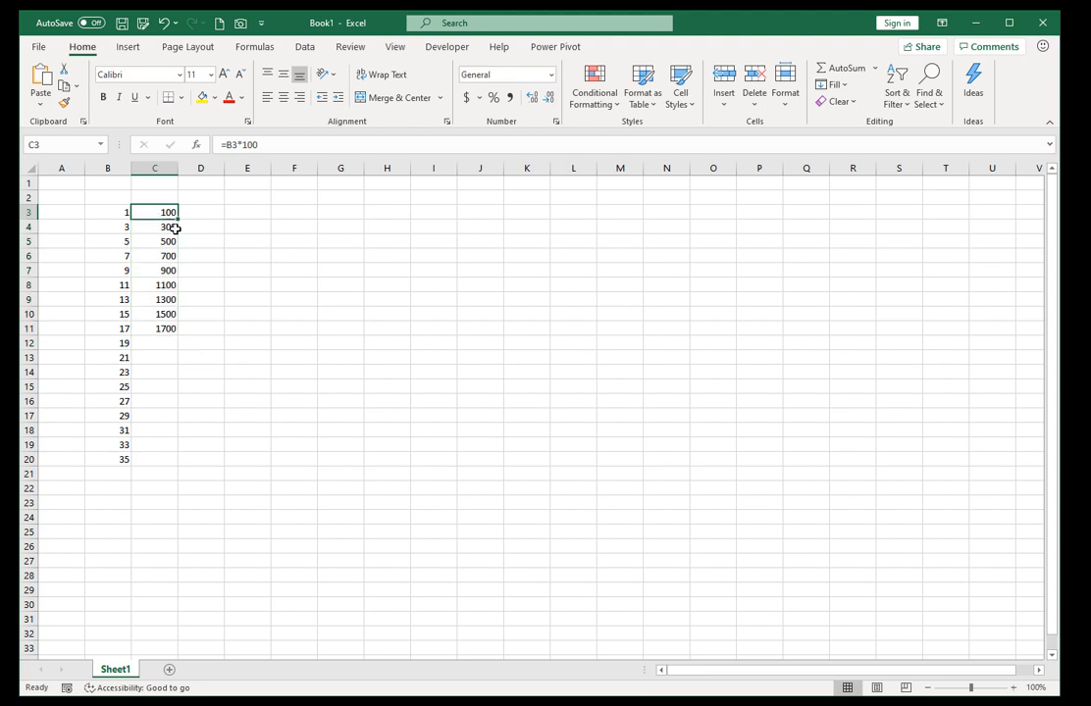
{"action": "left_click", "coordinate": [176, 228]}
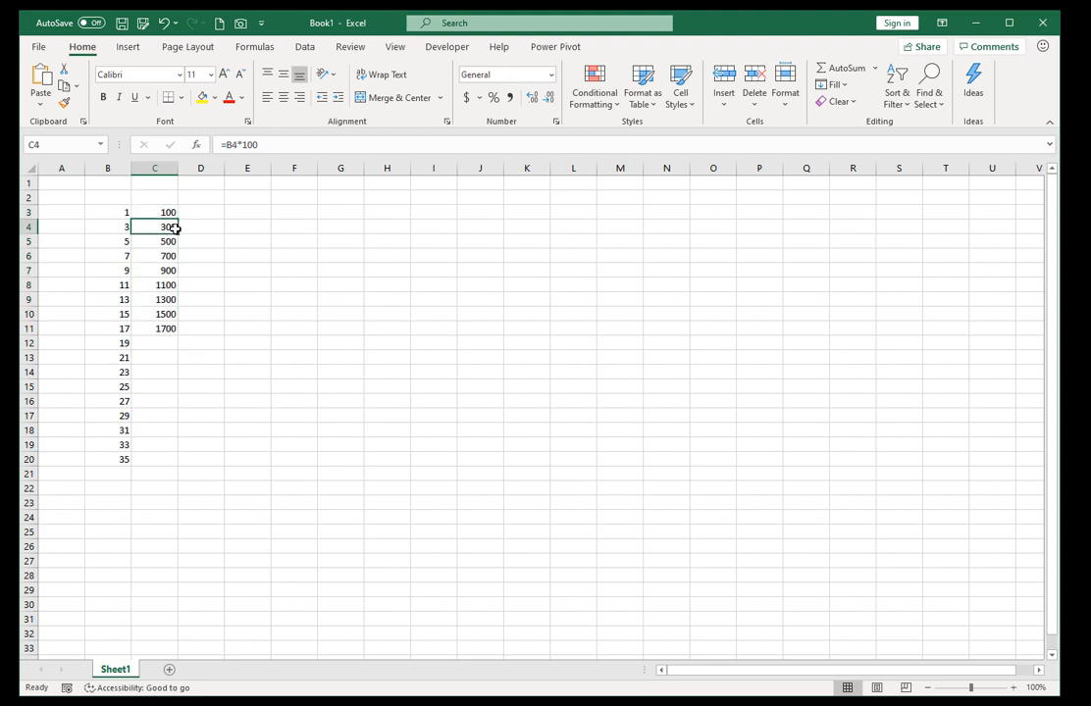
{"action": "key", "text": "Down"}
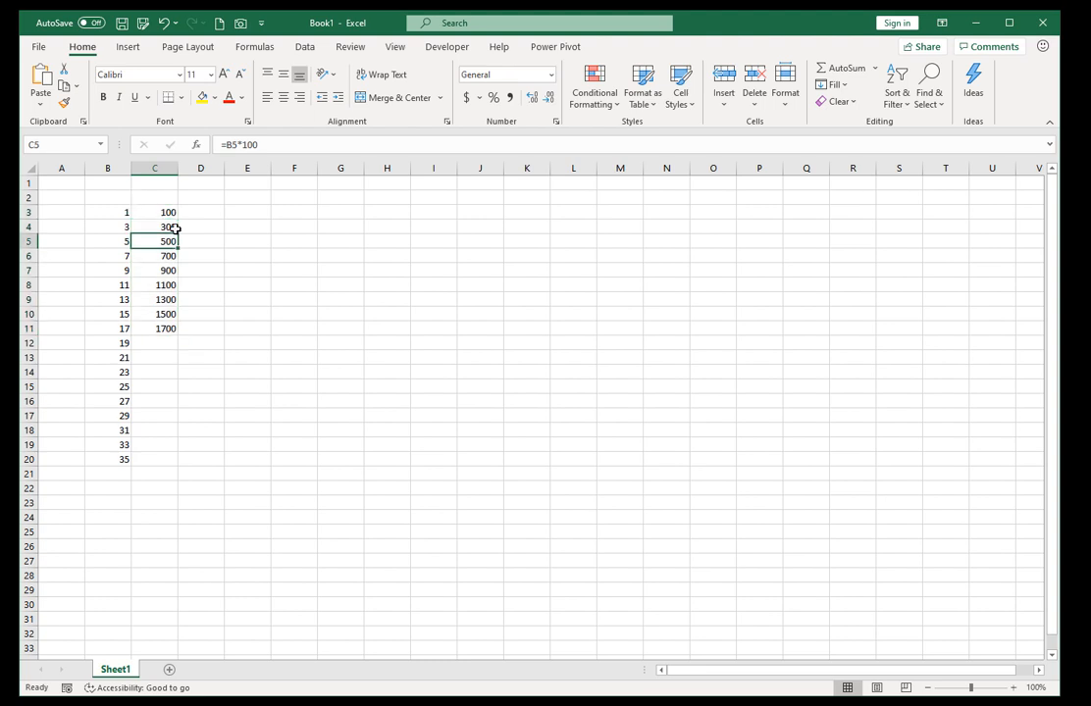
{"action": "left_click_drag", "start_coordinate": [178, 248], "coordinate": [342, 248]}
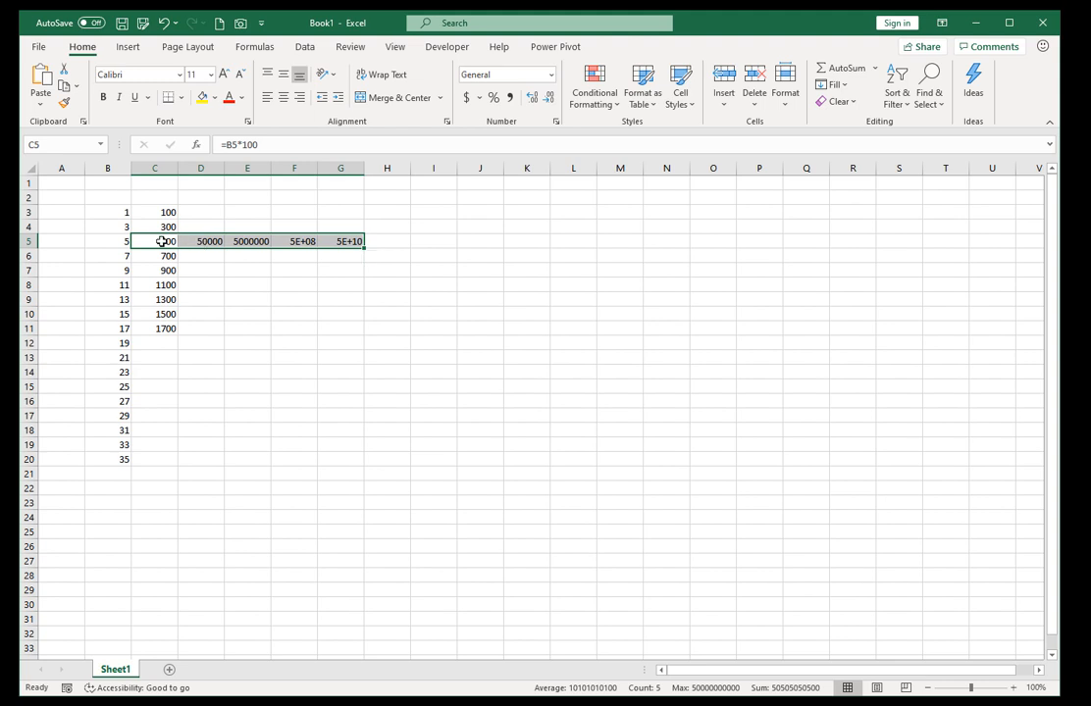
{"action": "left_click", "coordinate": [162, 242]}
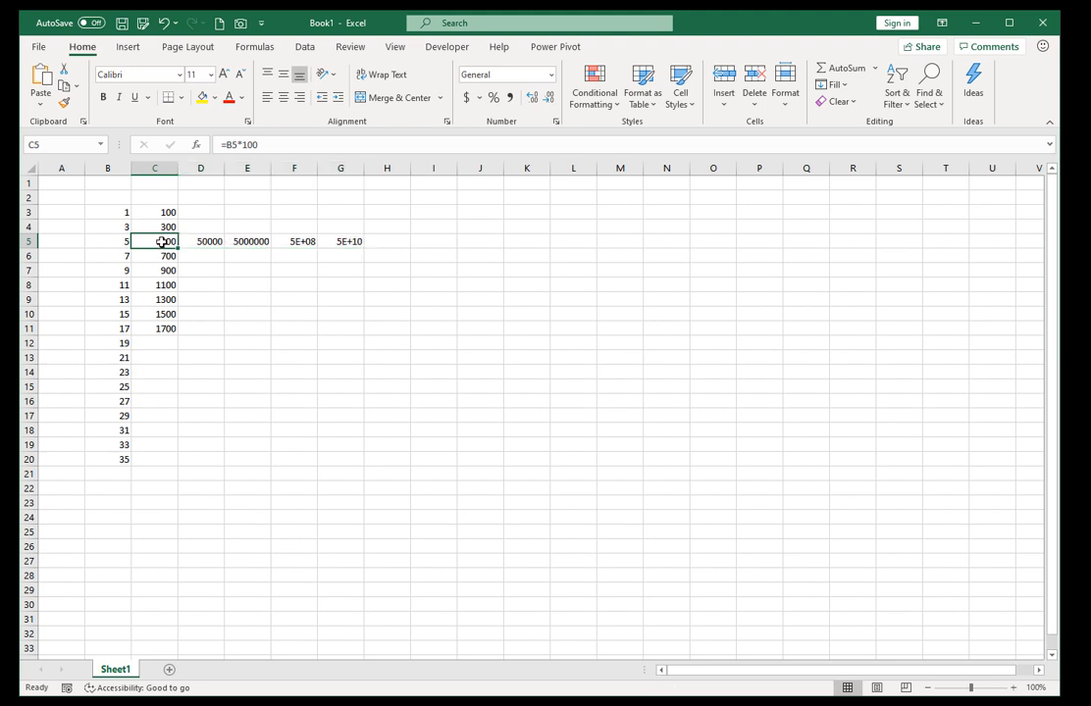
{"action": "left_click", "coordinate": [201, 241]}
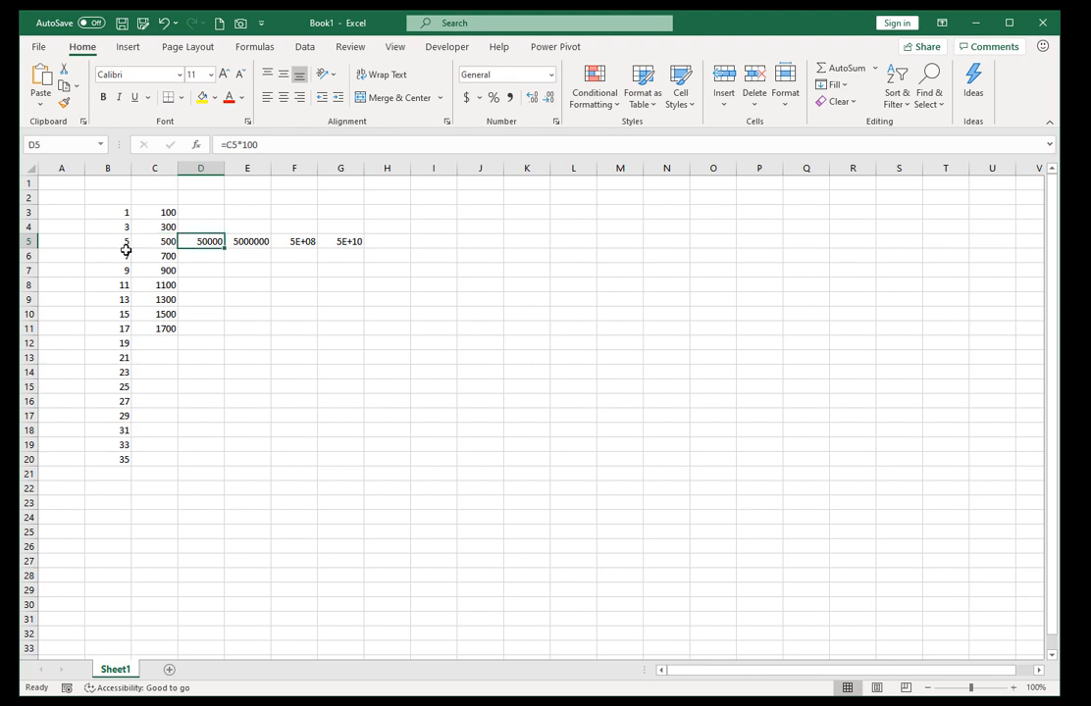
{"action": "left_click_drag", "start_coordinate": [206, 240], "coordinate": [340, 243]}
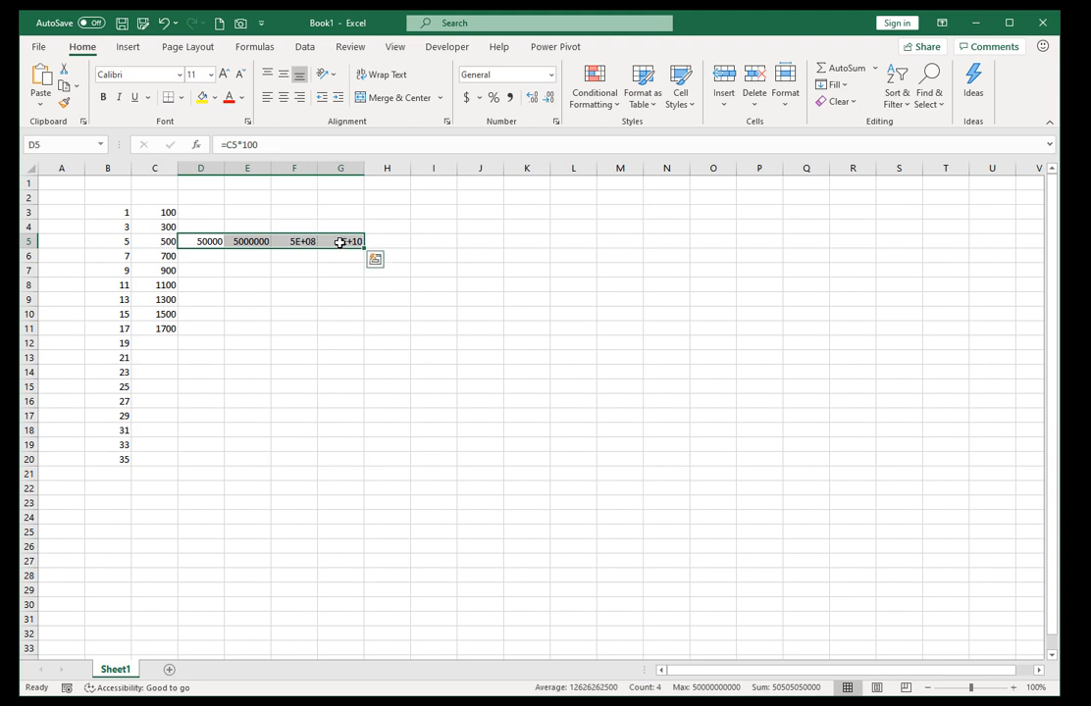
{"action": "key", "text": "Delete"}
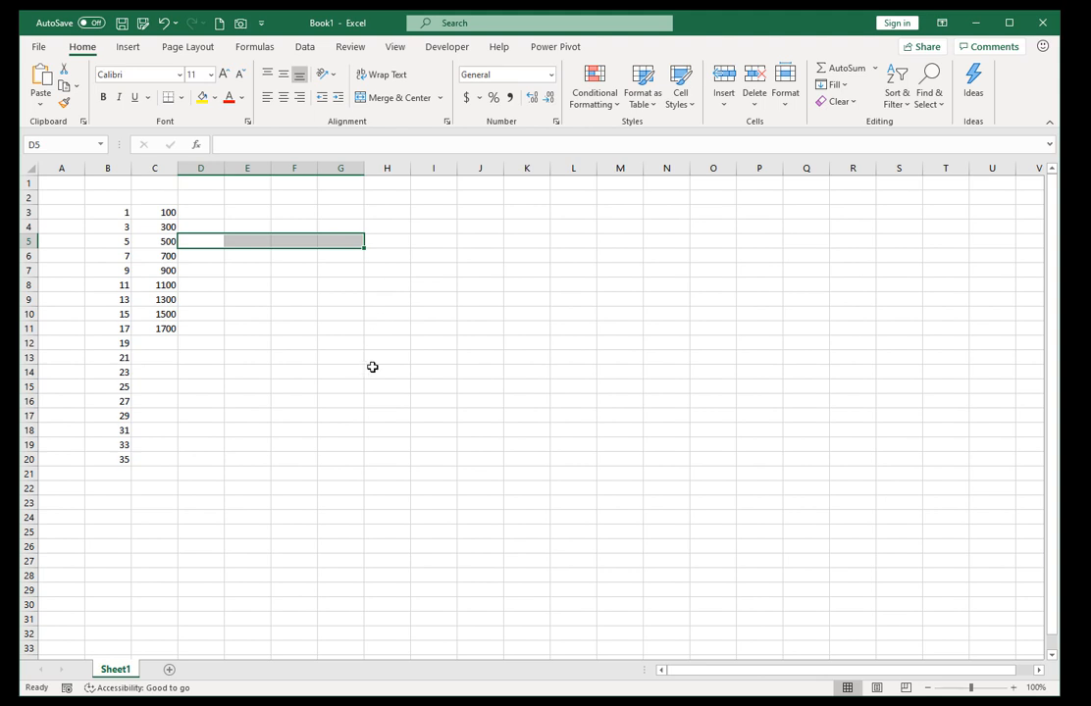
Select from B10000 up to the end of the series in B20 and fill the whole range with 45.
{"action": "left_click", "coordinate": [149, 328]}
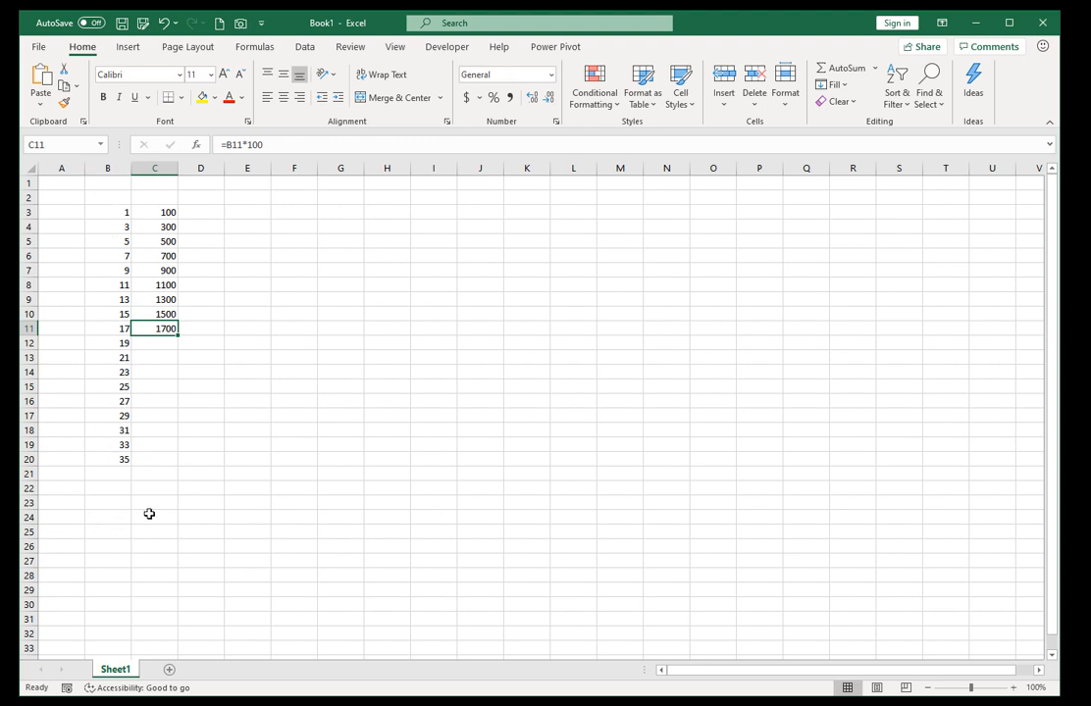
{"action": "key", "text": "ctrl+g"}
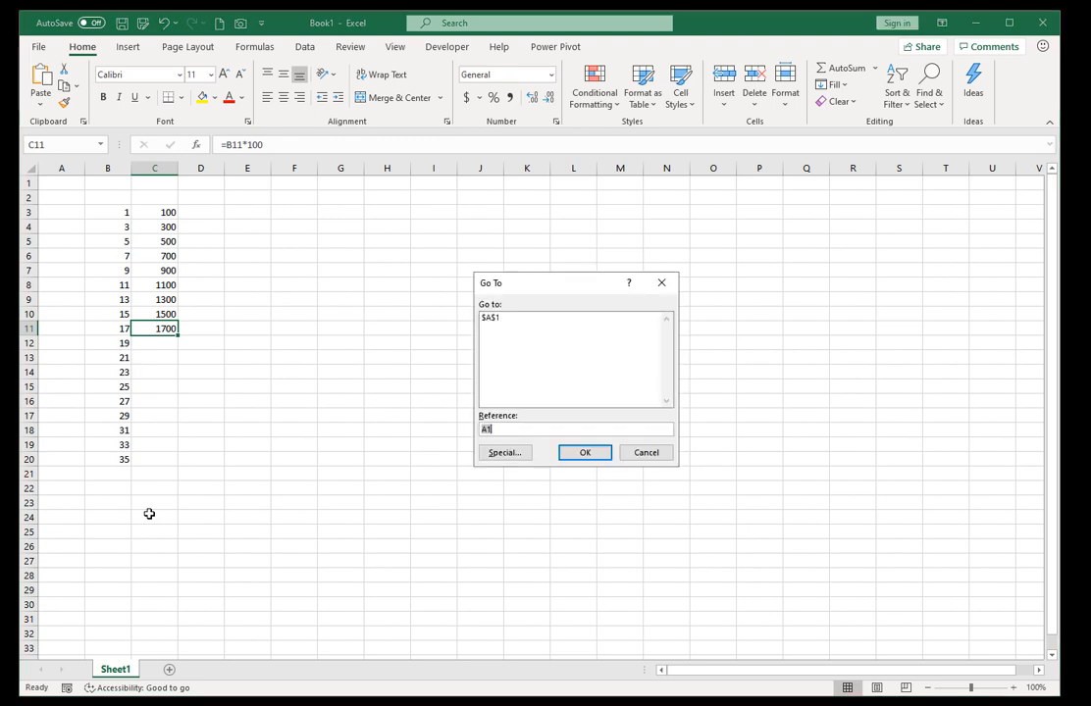
{"action": "type", "text": "b10000"}
{"action": "key", "text": "Return"}
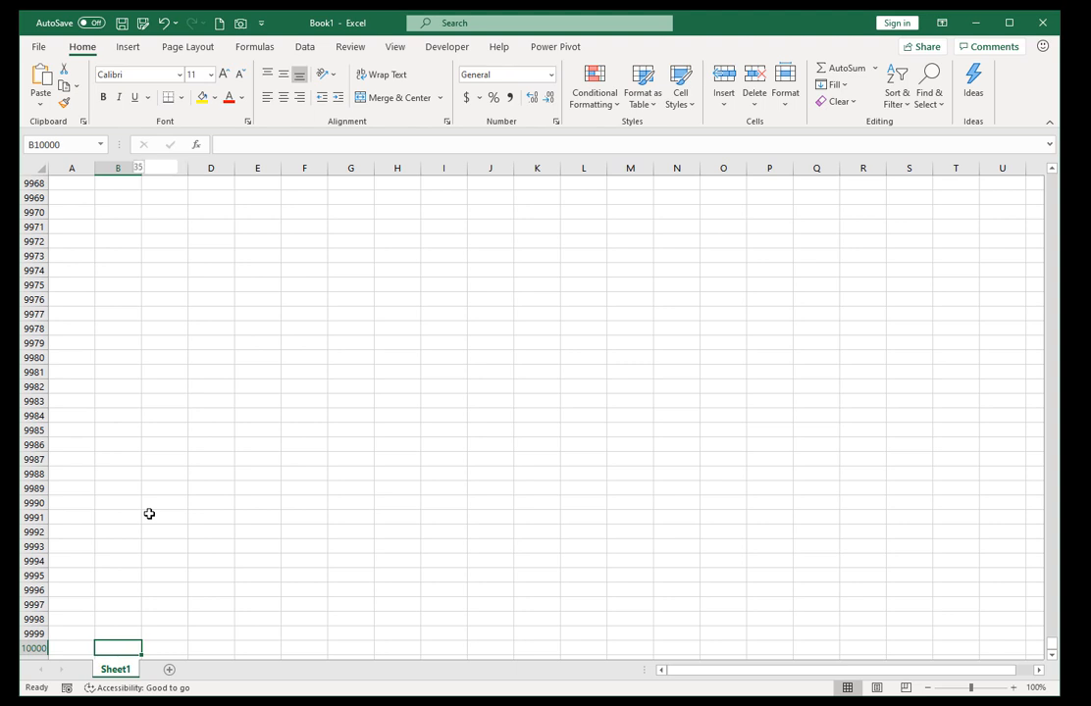
{"action": "key", "text": "ctrl+shift+Up"}
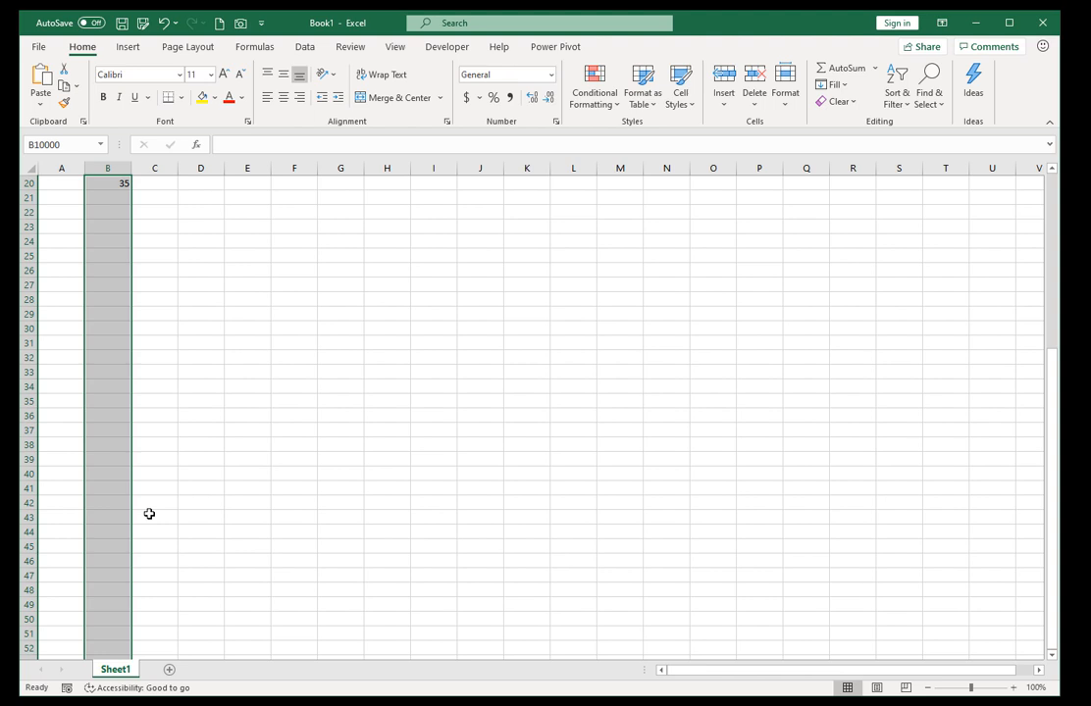
{"action": "type", "text": "45"}
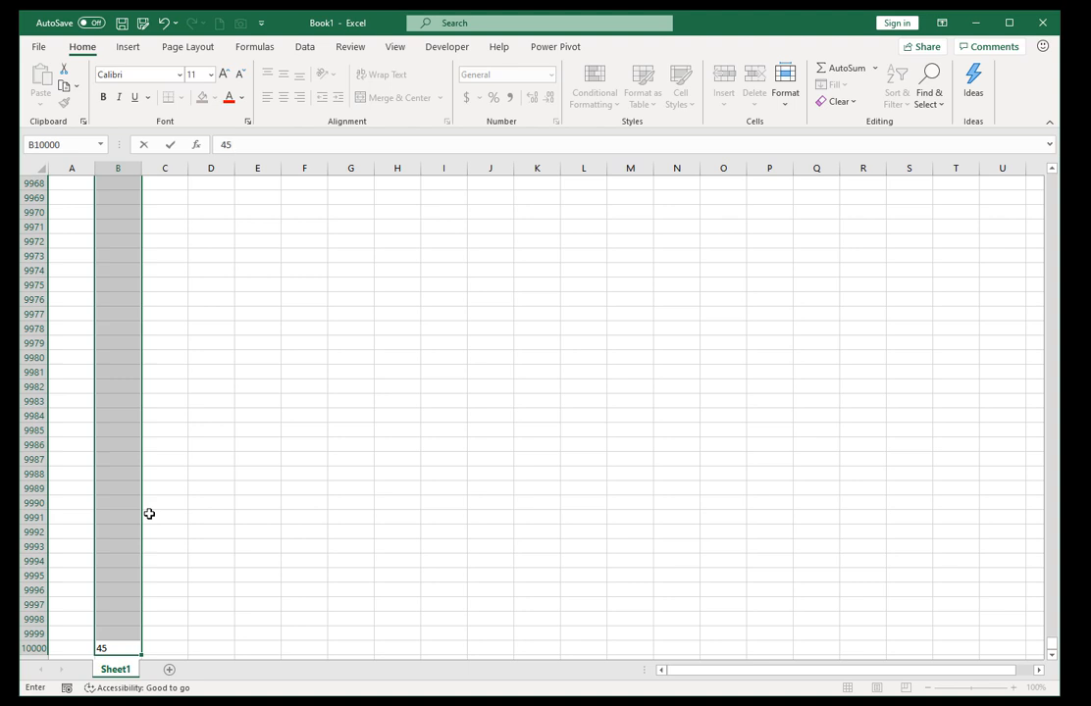
{"action": "key", "text": "ctrl+Return"}
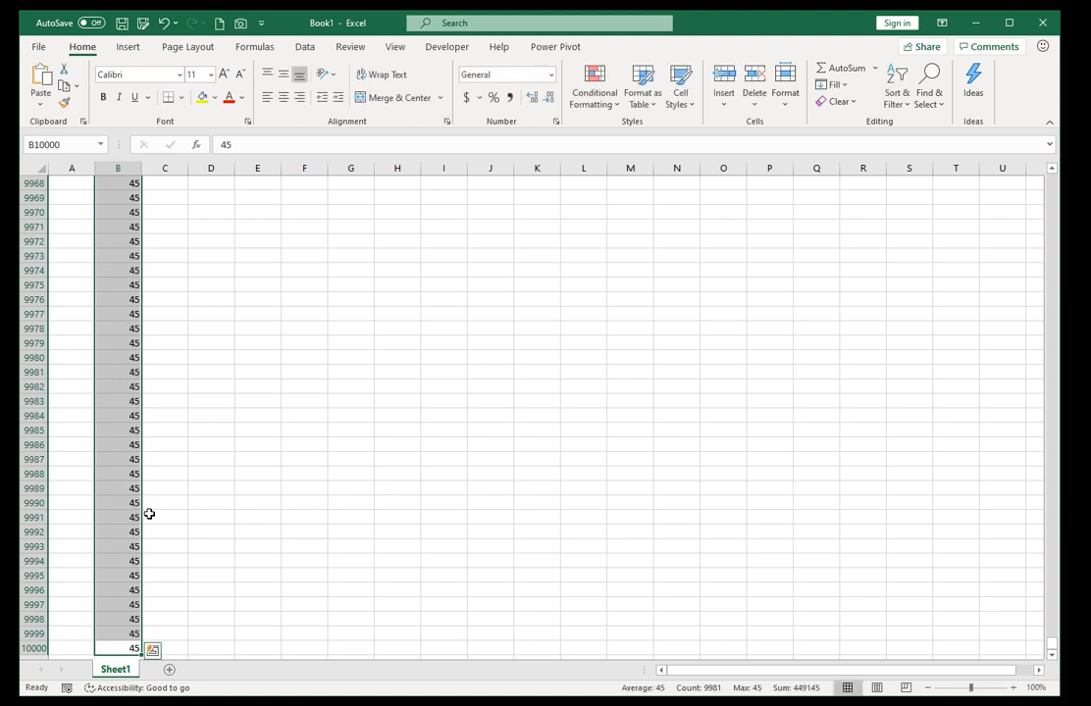
Fill the formula in C11 down column C alongside all the column B data to row 10000.
{"action": "key", "text": "ctrl+Up"}
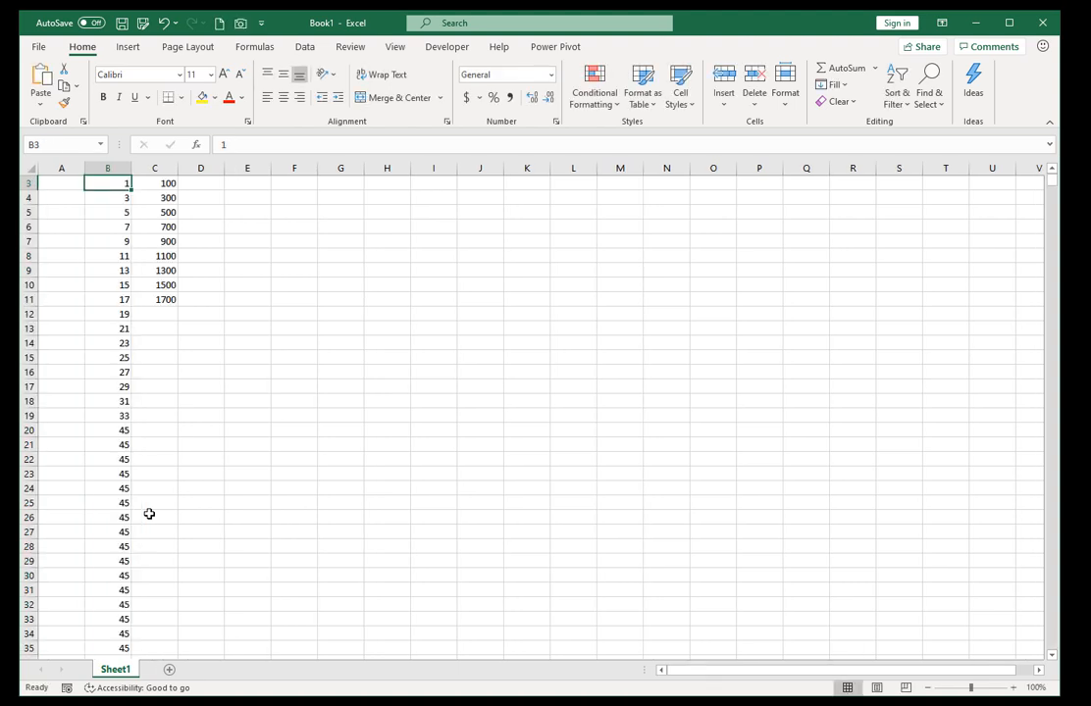
{"action": "key", "text": "Page_Down"}
{"action": "key", "text": "Page_Down"}
{"action": "key", "text": "Page_Down"}
{"action": "key", "text": "Page_Down"}
{"action": "key", "text": "Page_Down"}
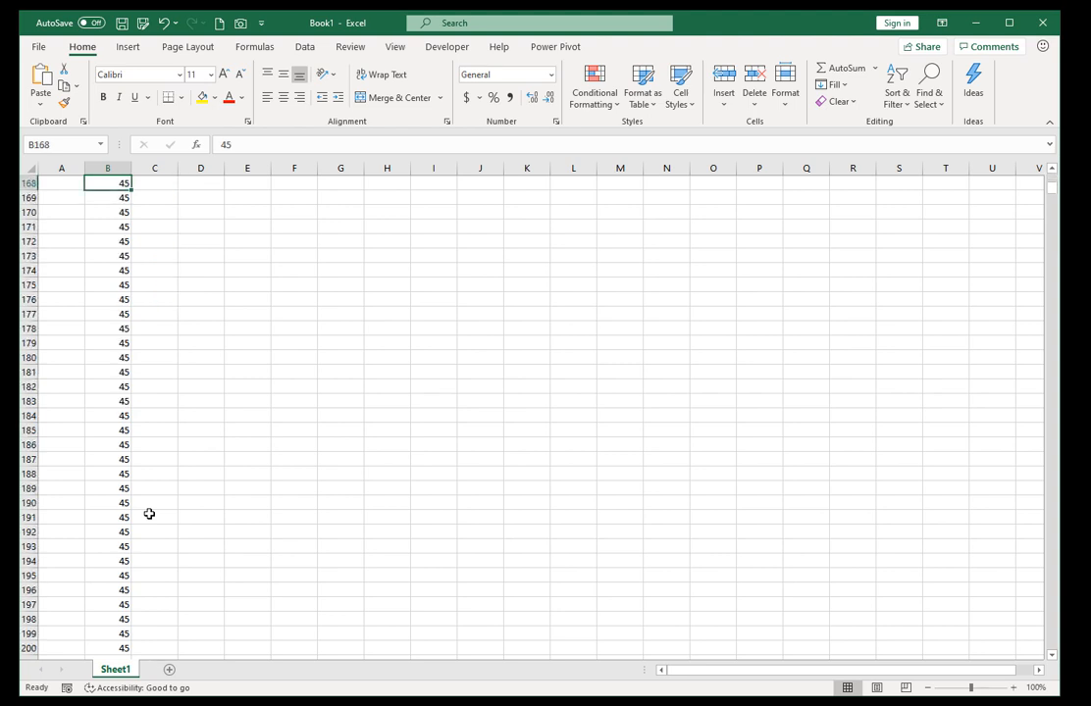
{"action": "key", "text": "ctrl+Up"}
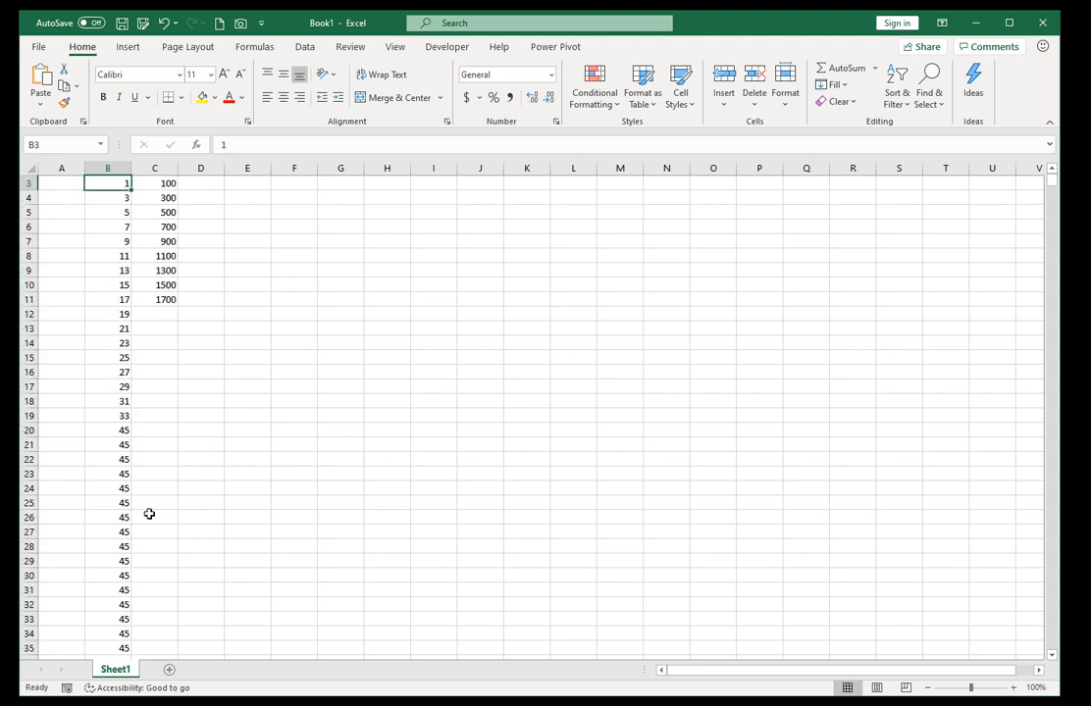
{"action": "left_click", "coordinate": [169, 301]}
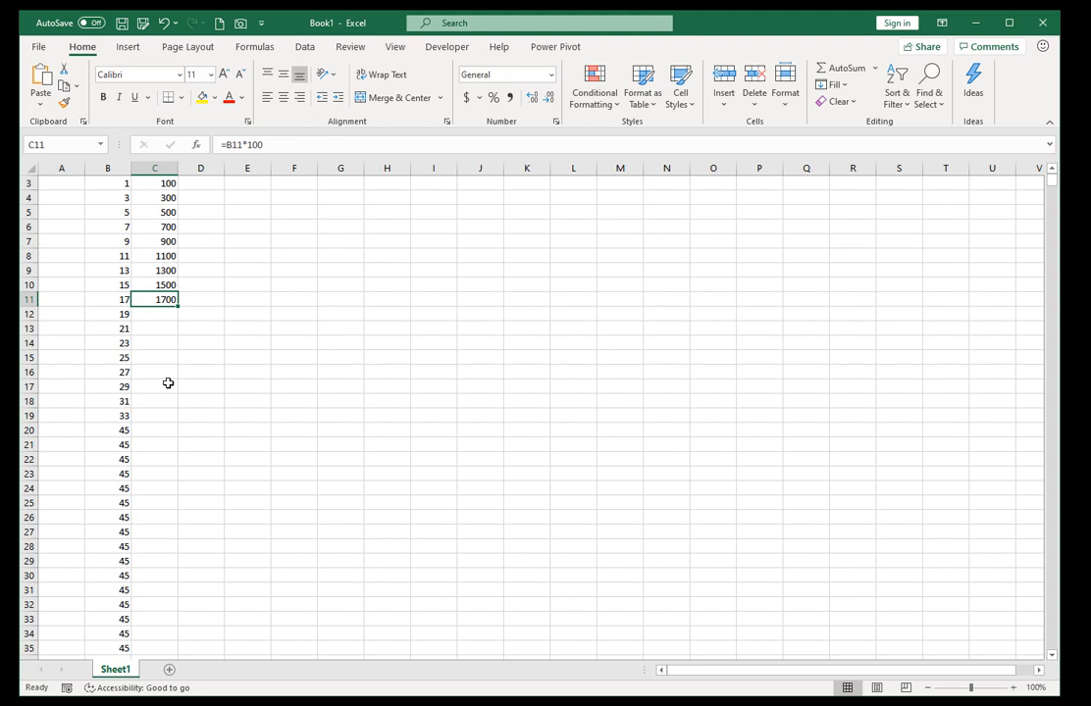
{"action": "double_click", "coordinate": [179, 306]}
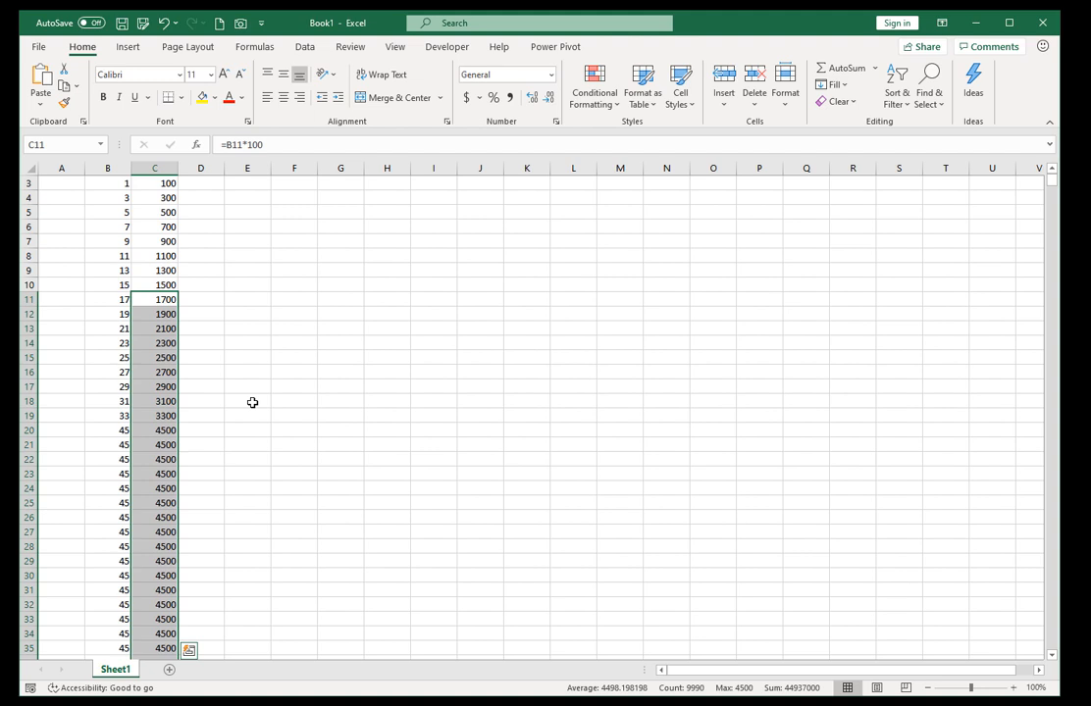
Check the end of the filled formulas in column C at row 10000 and return to the start of the data.
{"action": "key", "text": "ctrl+Down"}
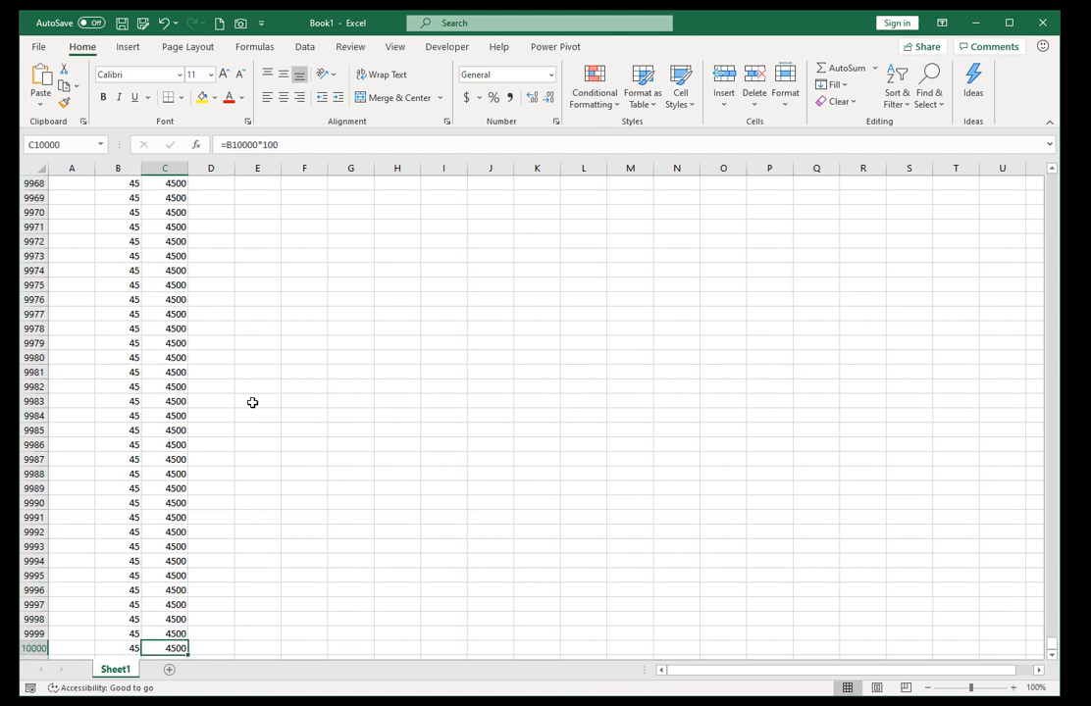
{"action": "scroll", "coordinate": [263, 411], "scroll_direction": "down", "scroll_amount": 2}
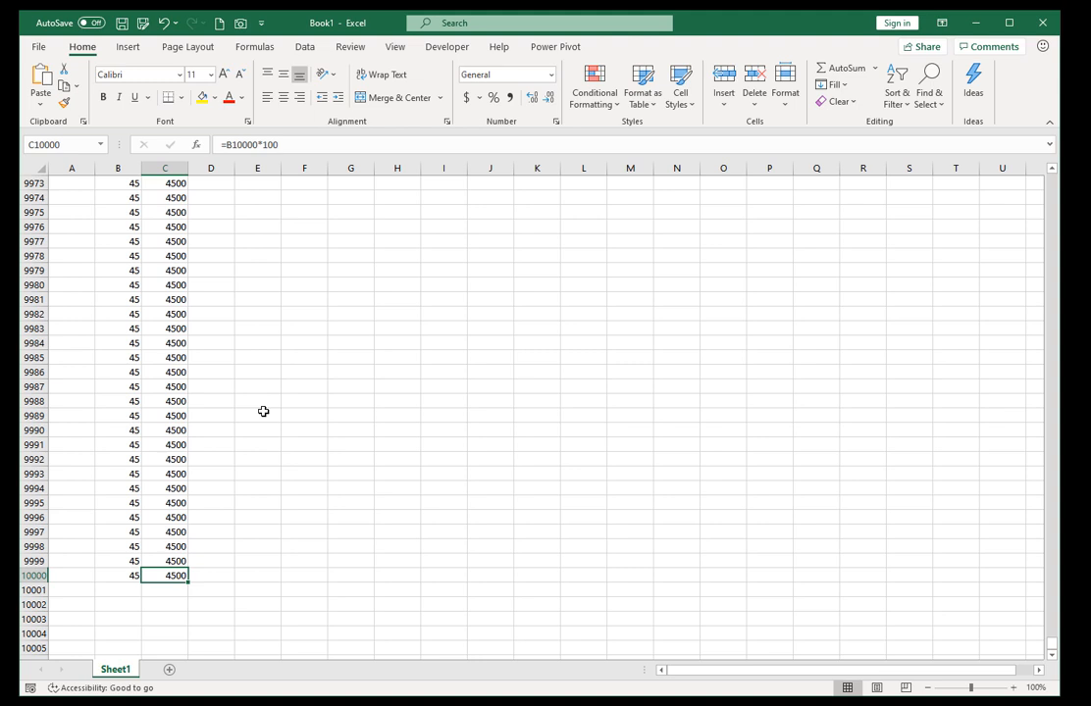
{"action": "key", "text": "ctrl+Up"}
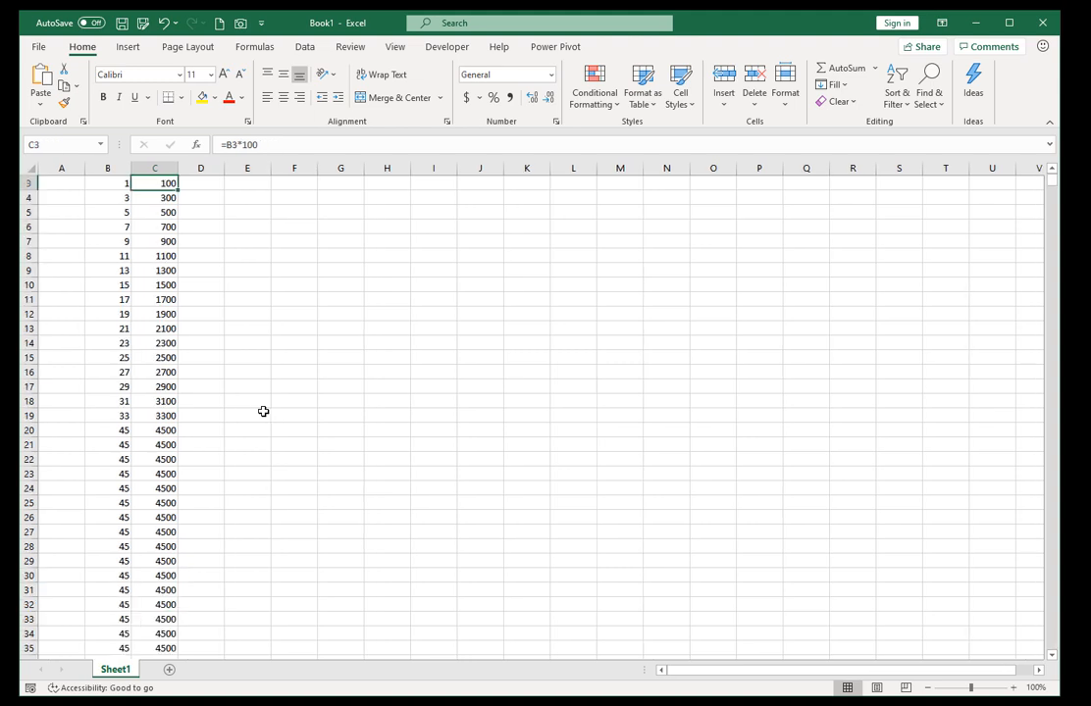
Clear all the formulas in column C from C3 through C10000.
{"action": "key", "text": "ctrl+Up"}
{"action": "key", "text": "Down"}
{"action": "key", "text": "Down"}
{"action": "key", "text": "Down"}
{"action": "key", "text": "Left"}
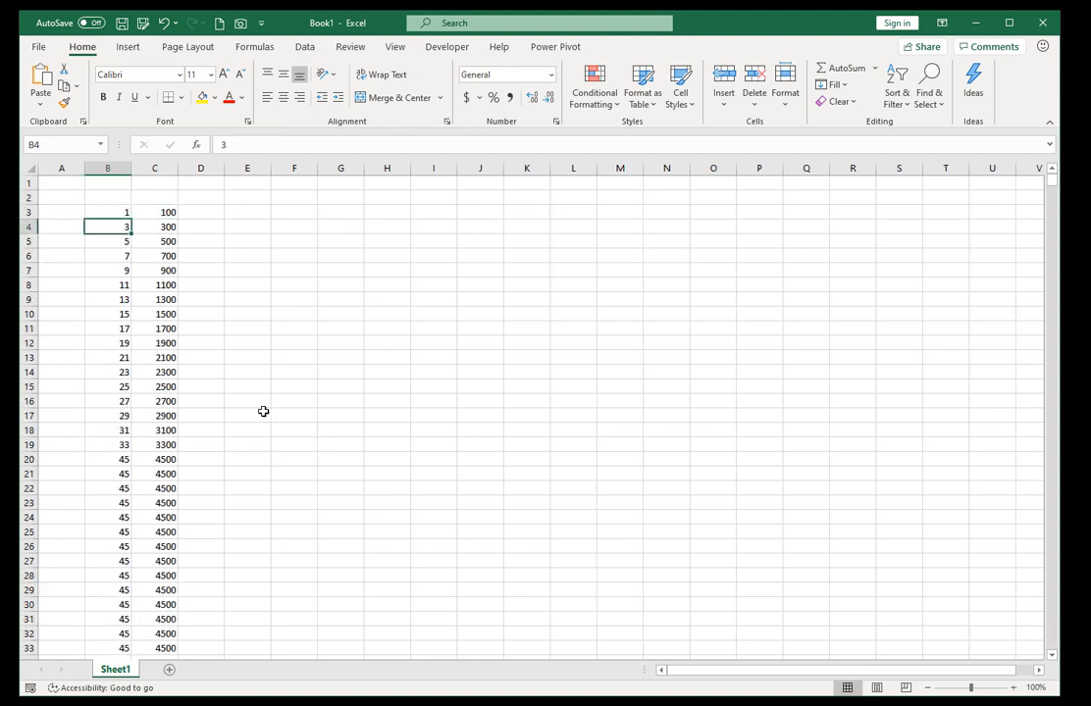
{"action": "key", "text": "Right"}
{"action": "key", "text": "Up"}
{"action": "key", "text": "ctrl+shift+Down"}
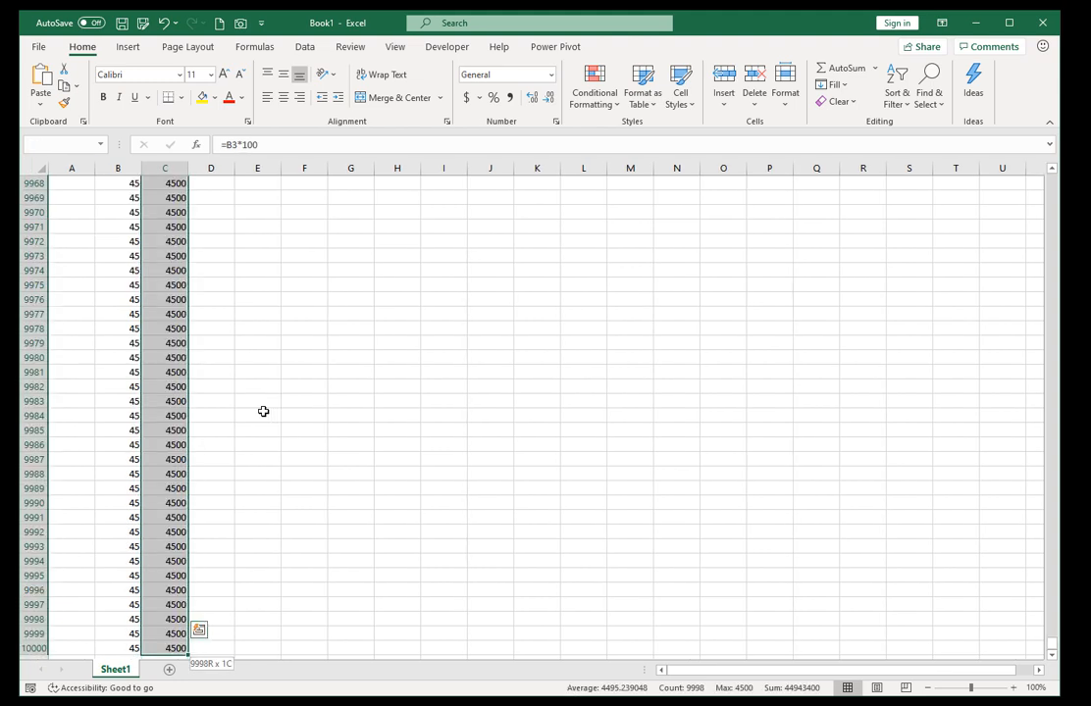
{"action": "key", "text": "Delete"}
Clear the column B values from B8 down to the last filled row.
{"action": "key", "text": "Down"}
{"action": "key", "text": "Down"}
{"action": "key", "text": "Left"}
{"action": "key", "text": "Down"}
{"action": "key", "text": "Down"}
{"action": "key", "text": "Down"}
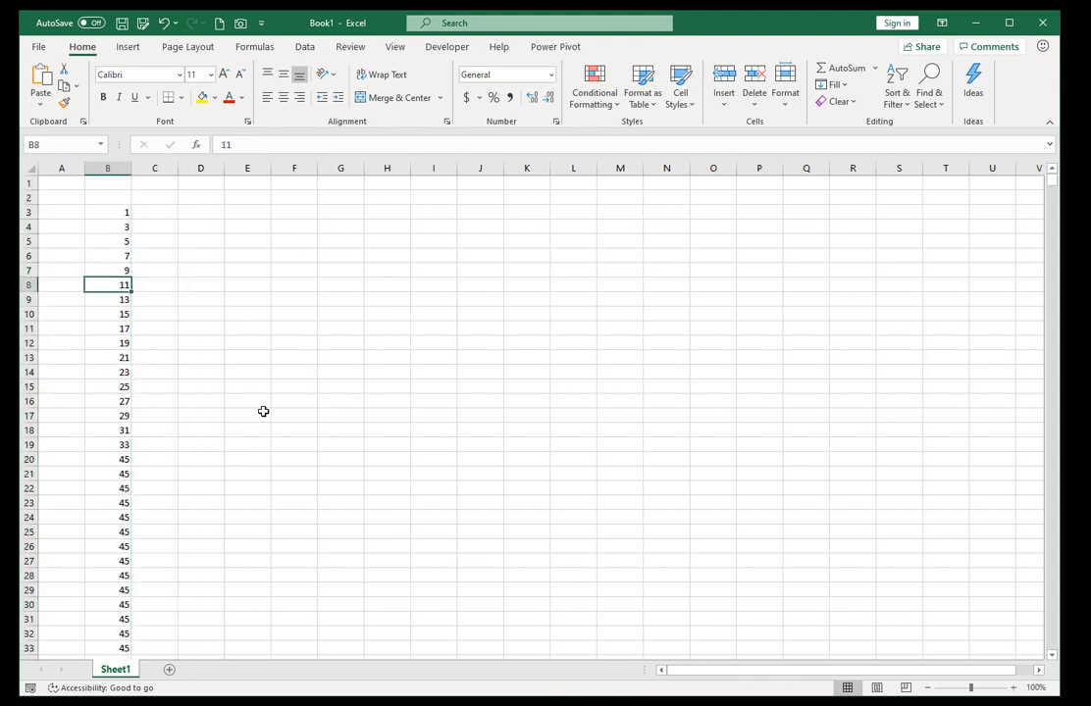
{"action": "key", "text": "ctrl+shift+Down"}
{"action": "key", "text": "Delete"}
Clear the values in B4:B7, keeping only the first number in B3.
{"action": "key", "text": "Up"}
{"action": "key", "text": "Up"}
{"action": "key", "text": "Up"}
{"action": "key", "text": "Up"}
{"action": "key", "text": "Up"}
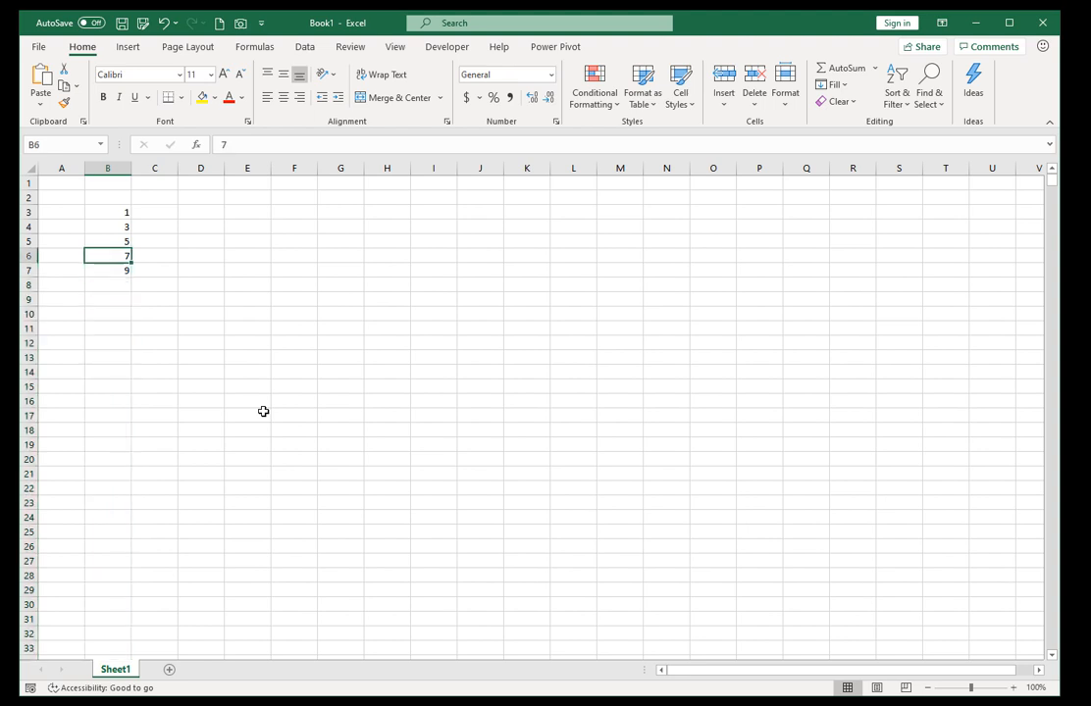
{"action": "key", "text": "Up"}
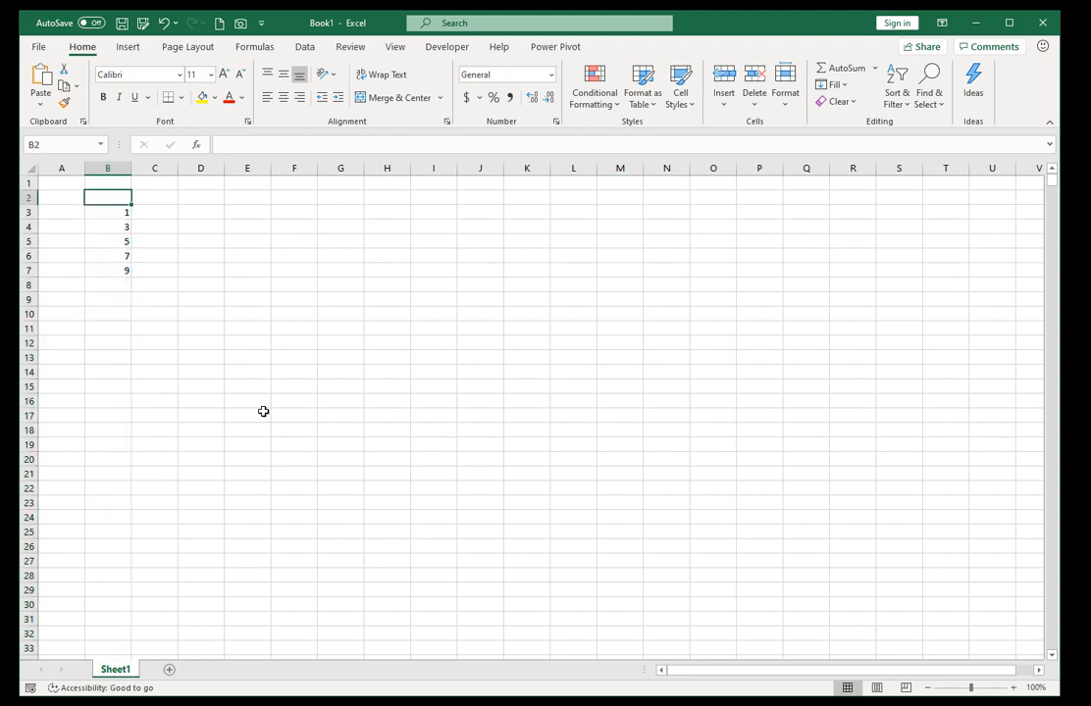
{"action": "key", "text": "Down"}
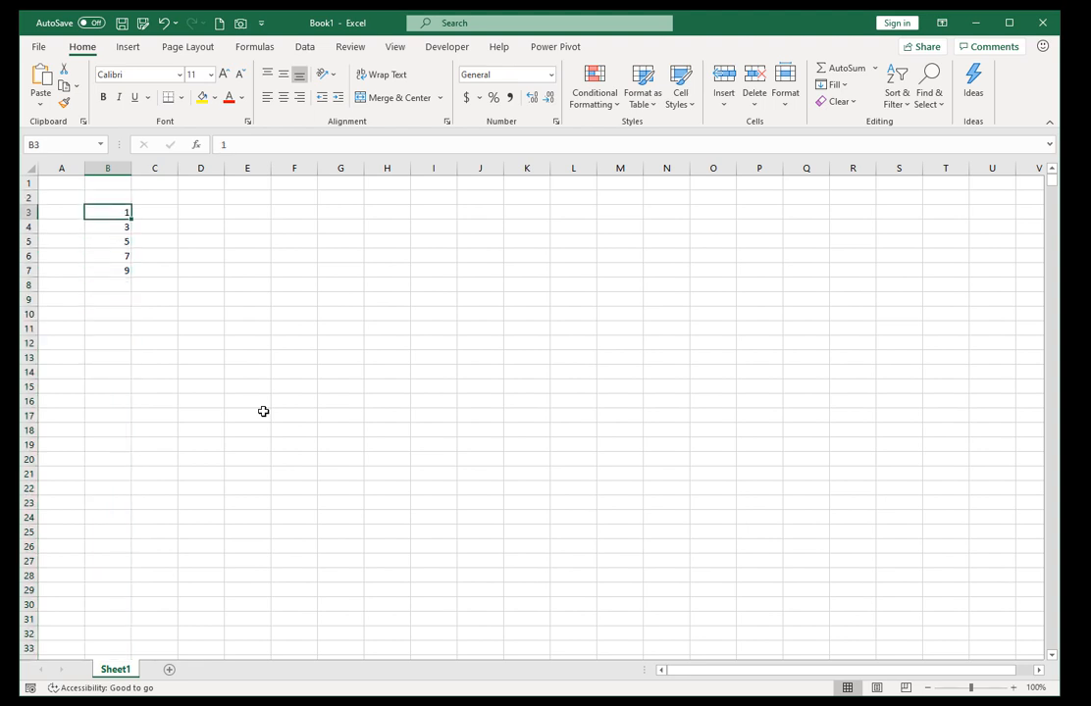
{"action": "key", "text": "Down"}
{"action": "key", "text": "ctrl+shift+Down"}
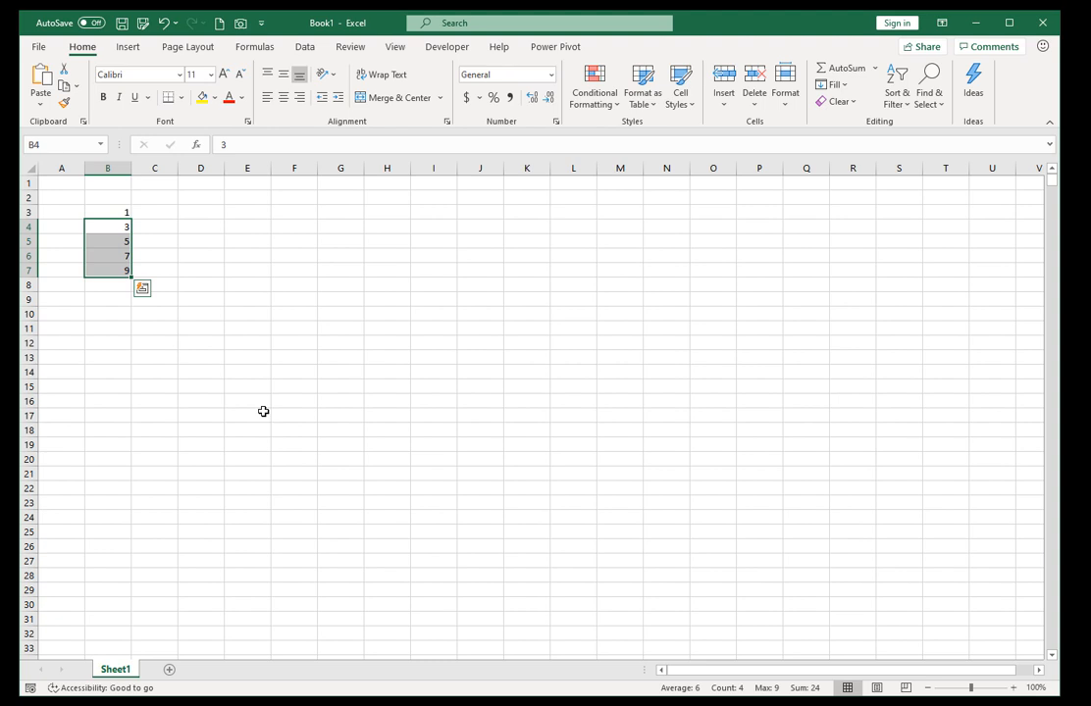
{"action": "key", "text": "Delete"}
Enter 2 in B4 below the starting value.
{"action": "key", "text": "Up"}
{"action": "key", "text": "Down"}
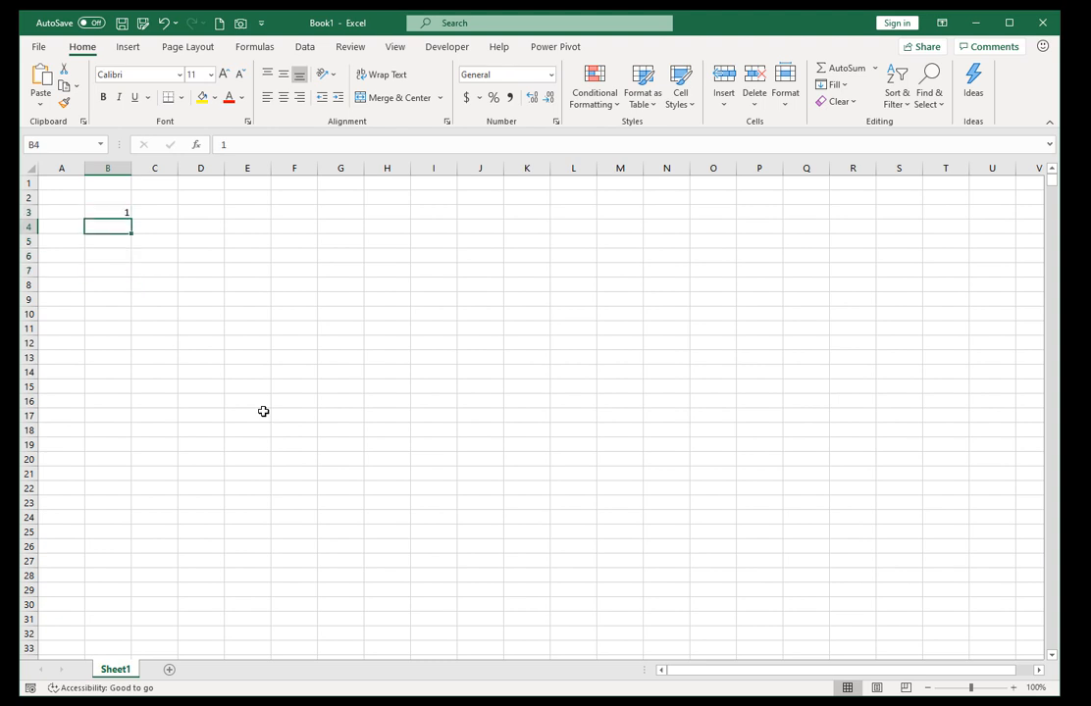
{"action": "type", "text": "2"}
{"action": "key", "text": "Up"}
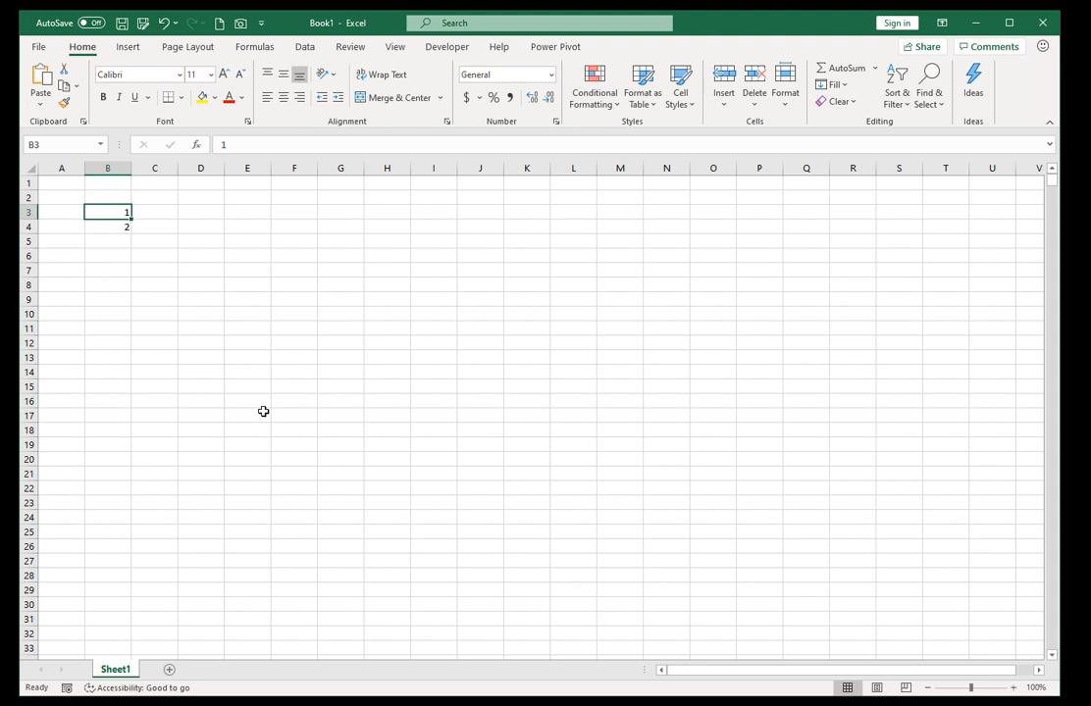
Examine the fill options and the Series dialog for extending B3:B4 down to B12, and cancel without filling.
{"action": "key", "text": "shift+Down"}
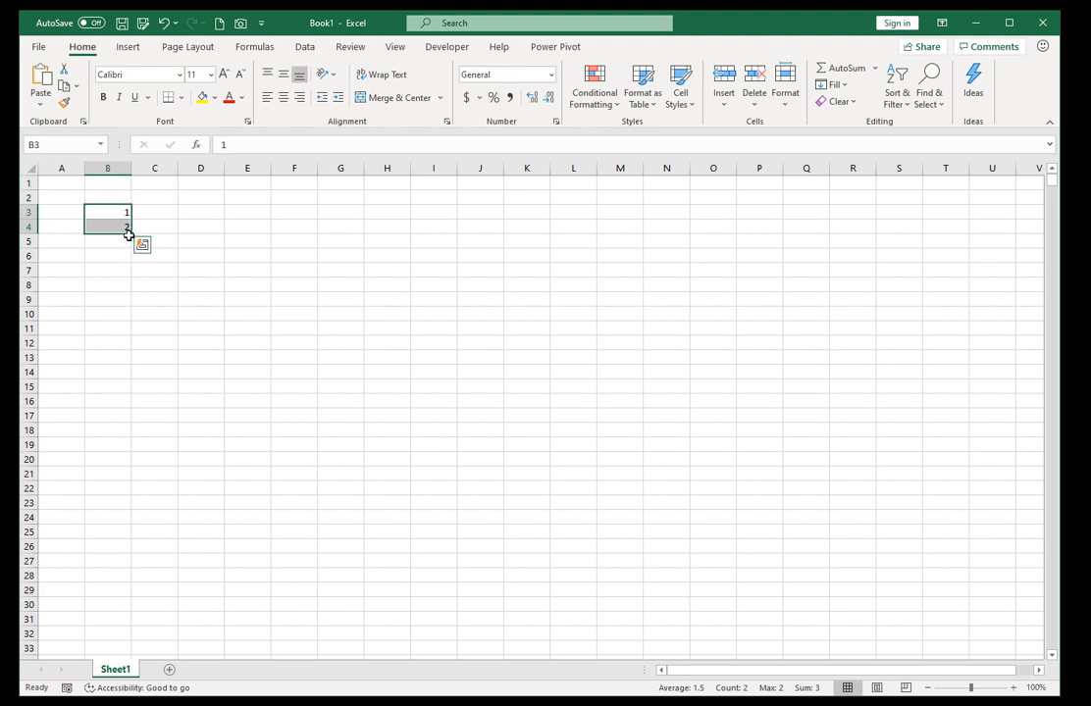
{"action": "left_click_drag", "start_coordinate": [133, 233], "coordinate": [130, 354]}
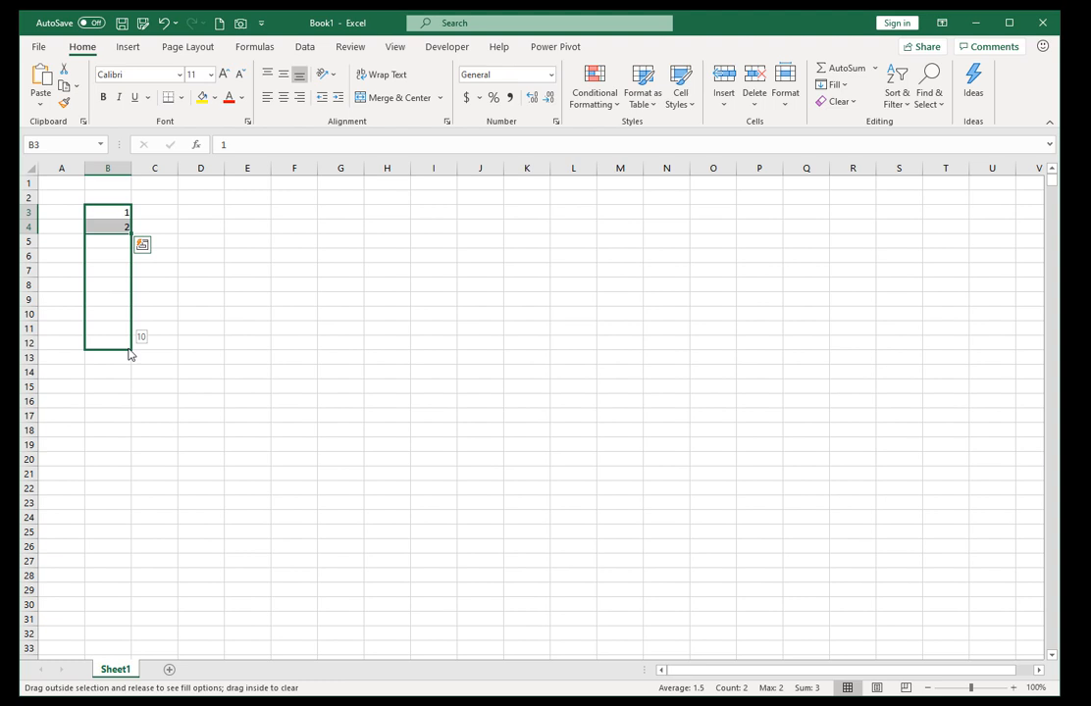
{"action": "left_click_drag", "start_coordinate": [130, 354], "coordinate": [130, 353]}
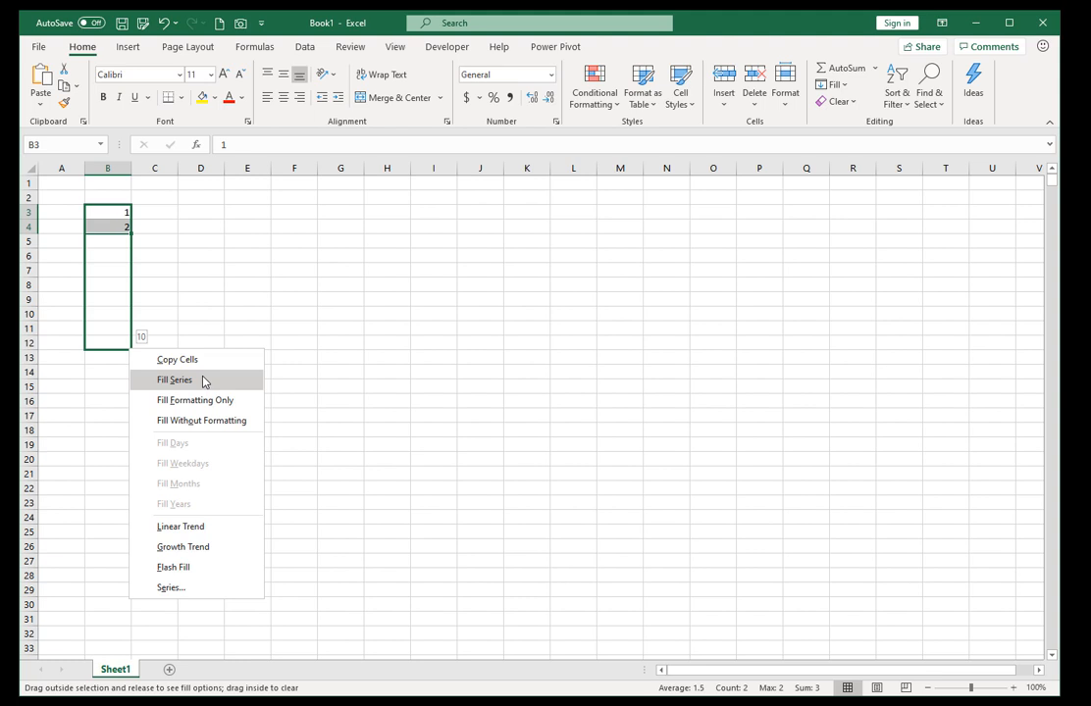
{"action": "left_click", "coordinate": [175, 588]}
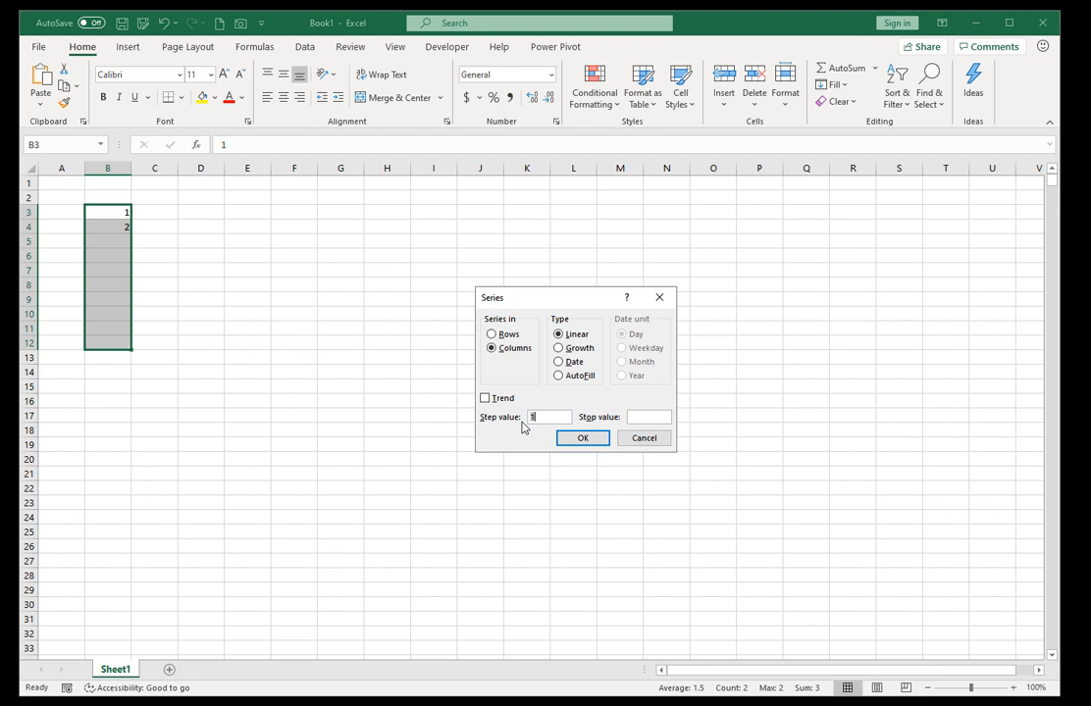
{"action": "left_click", "coordinate": [645, 443]}
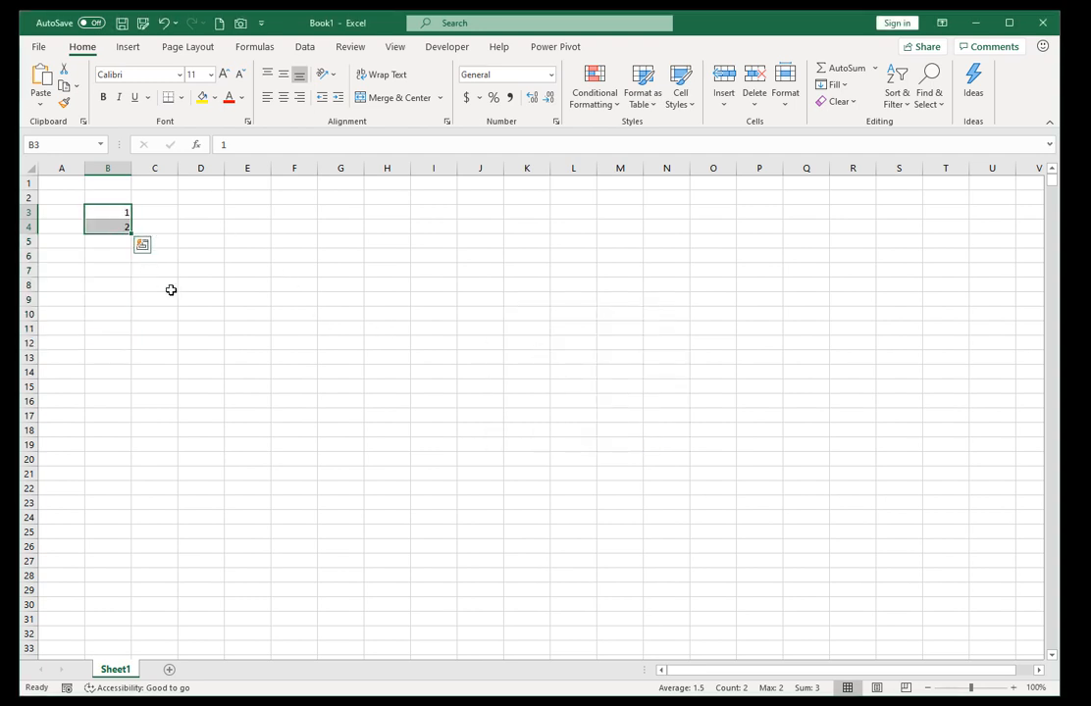
Enter the date 1/1/2019 in D3.
{"action": "key", "text": "Right"}
{"action": "key", "text": "Right"}
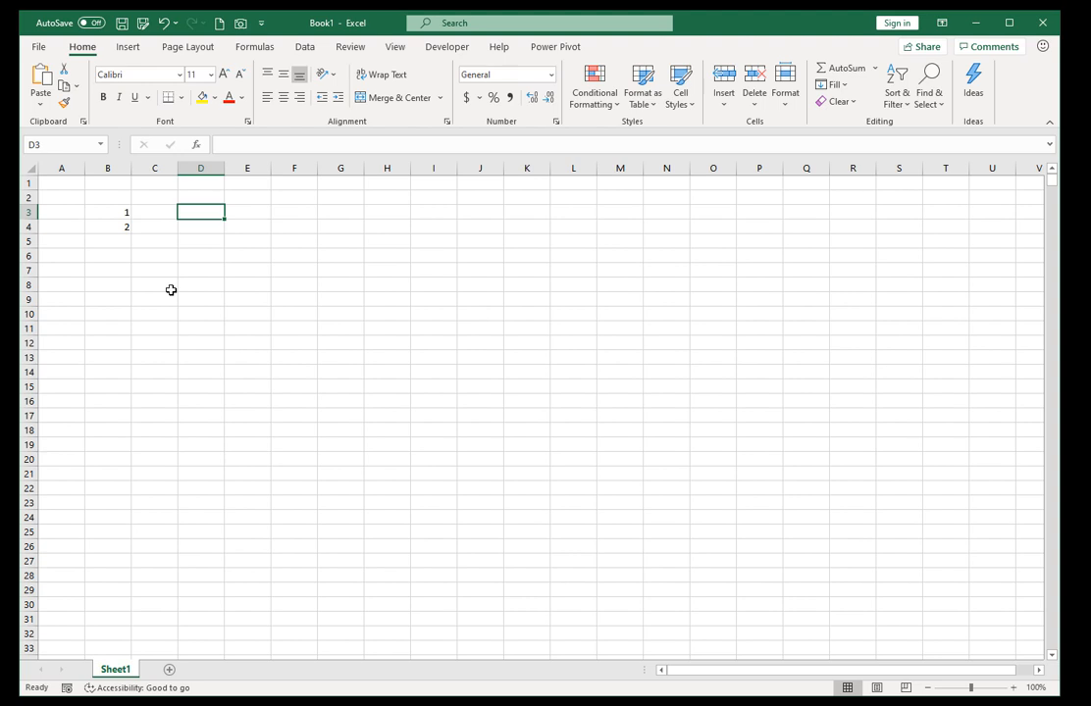
{"action": "type", "text": "1/1/2019"}
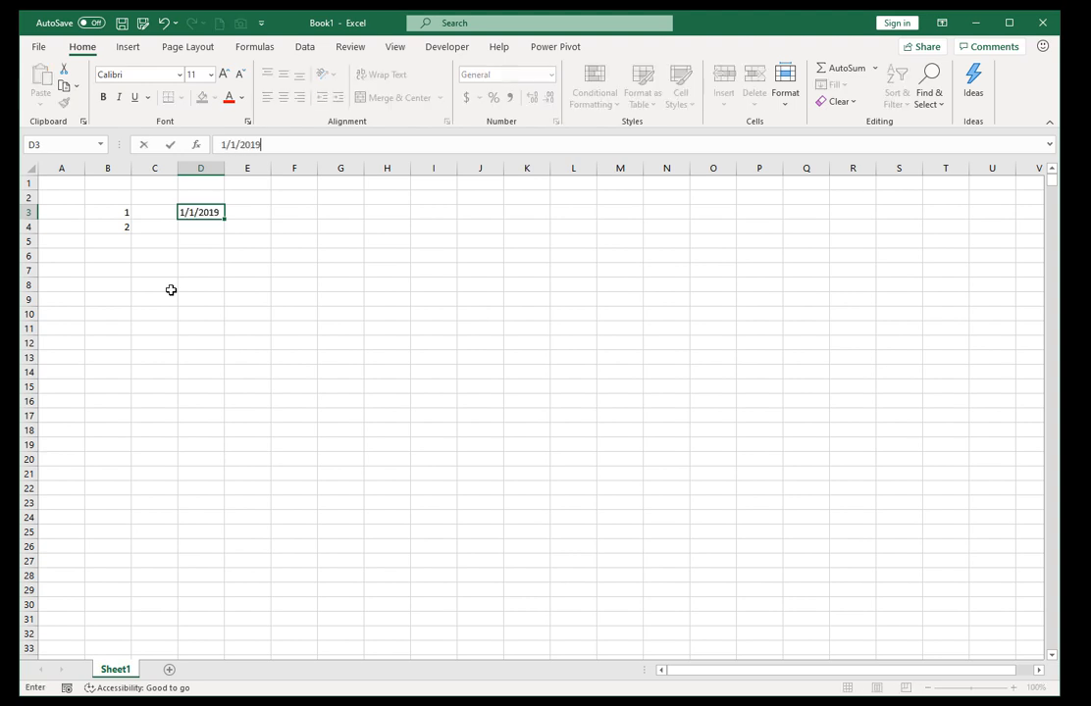
{"action": "key", "text": "ctrl+Return"}
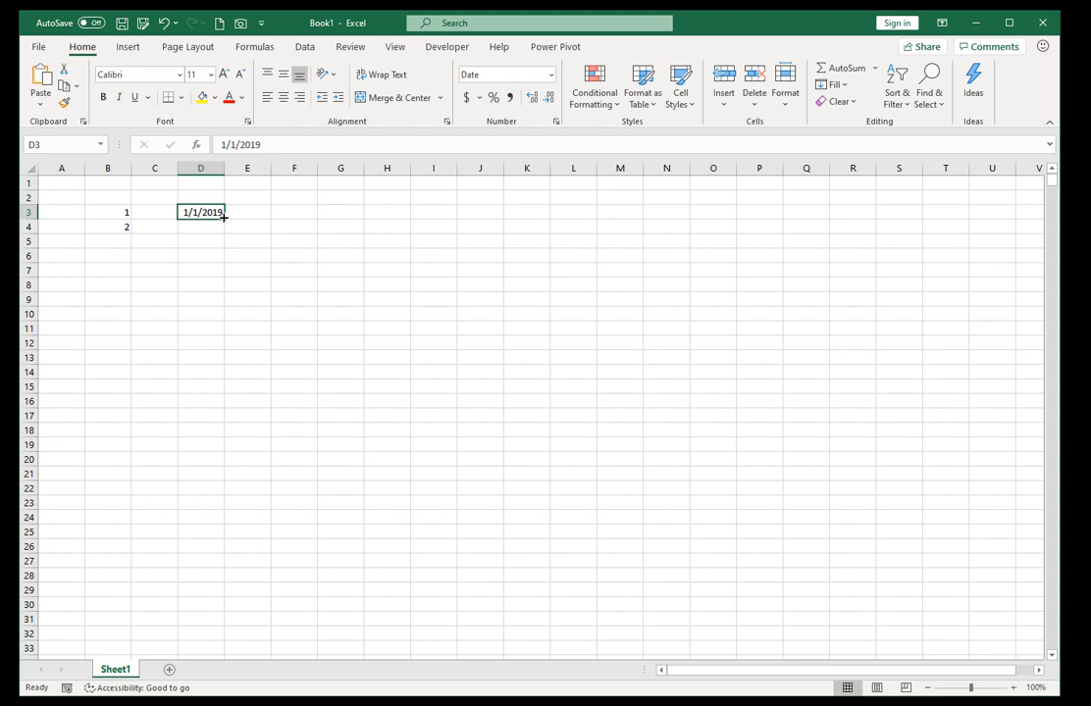
Fill the date in D3 down through D18 as weekdays only and widen column D to fit the dates.
{"action": "left_click_drag", "start_coordinate": [224, 216], "coordinate": [222, 444]}
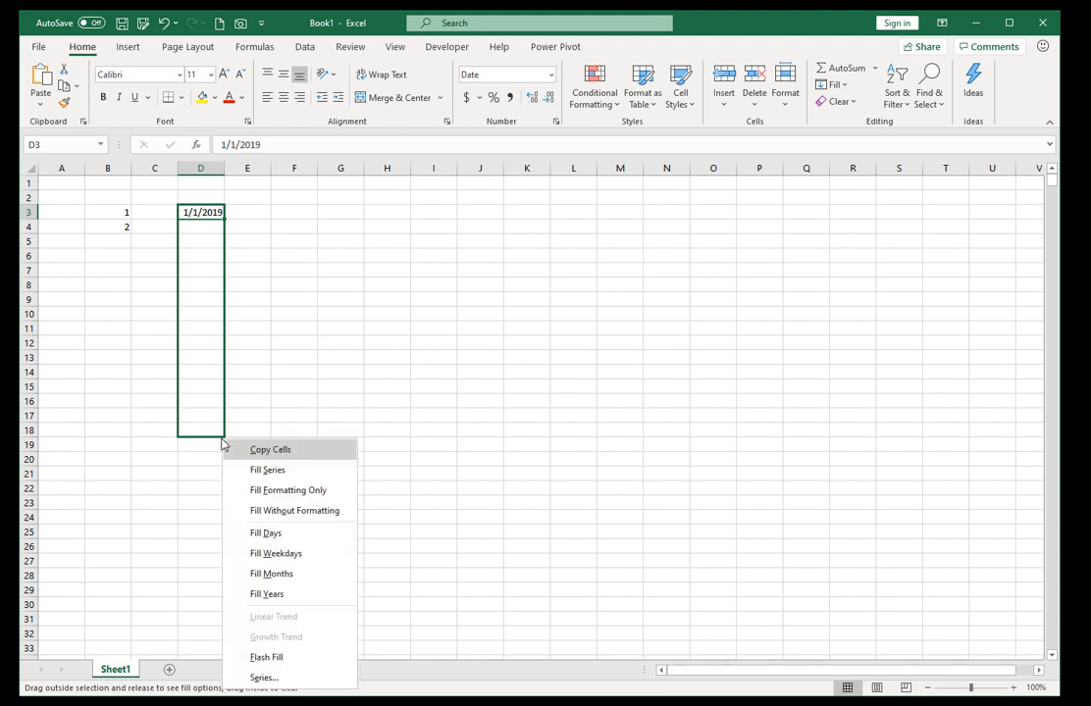
{"action": "left_click", "coordinate": [304, 559]}
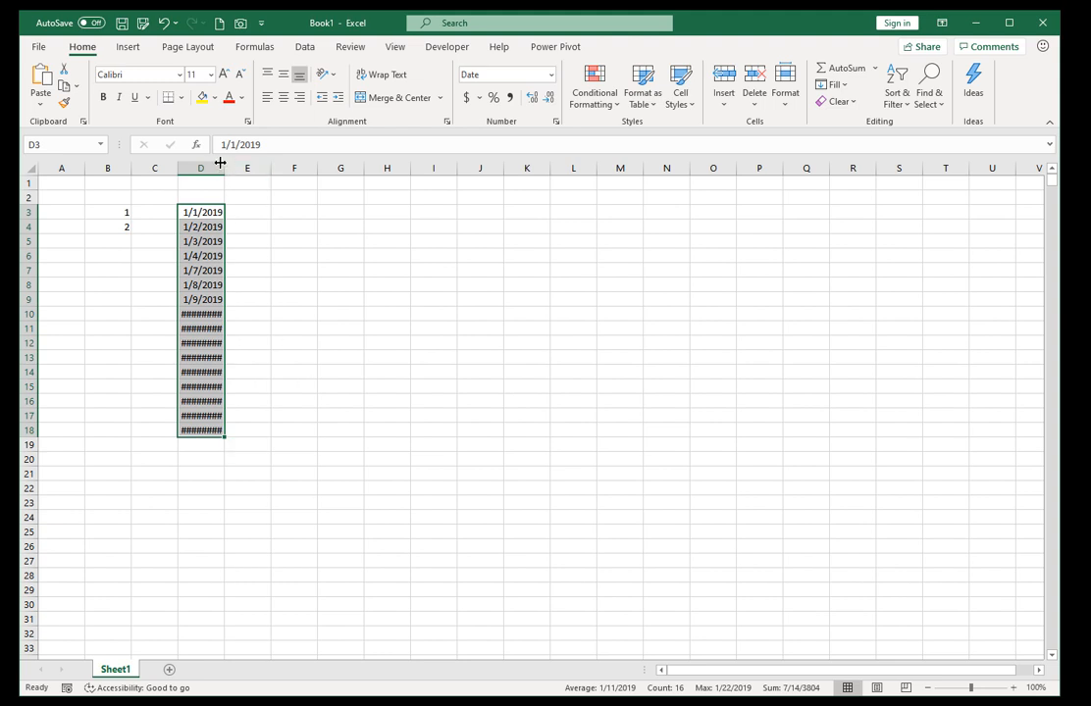
{"action": "left_click_drag", "start_coordinate": [224, 168], "coordinate": [251, 167]}
{"action": "left_click", "coordinate": [229, 212]}
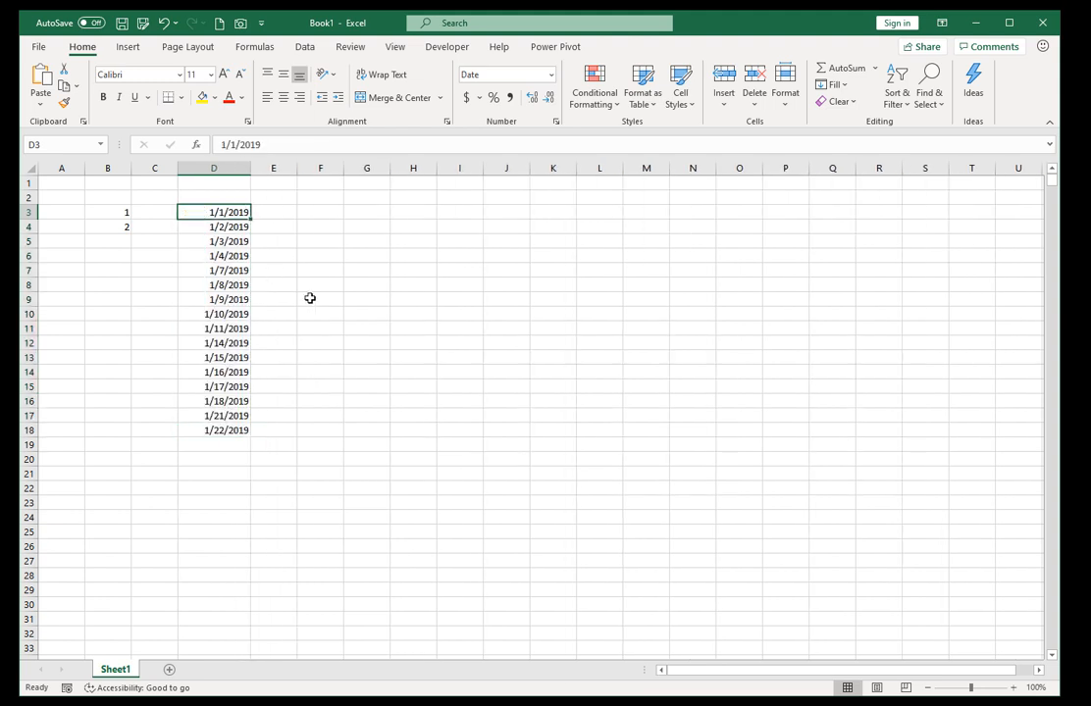
Enter the formula =D7 in E7 to reference the date beside it.
{"action": "key", "text": "Down"}
{"action": "key", "text": "Down"}
{"action": "key", "text": "Down"}
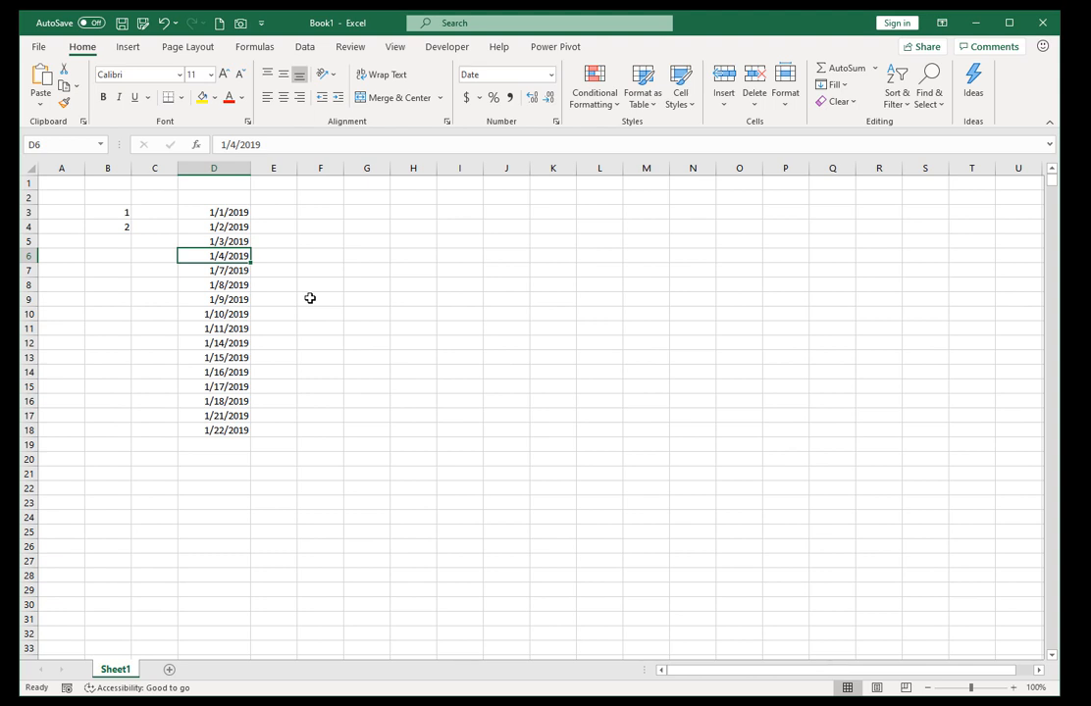
{"action": "key", "text": "Down"}
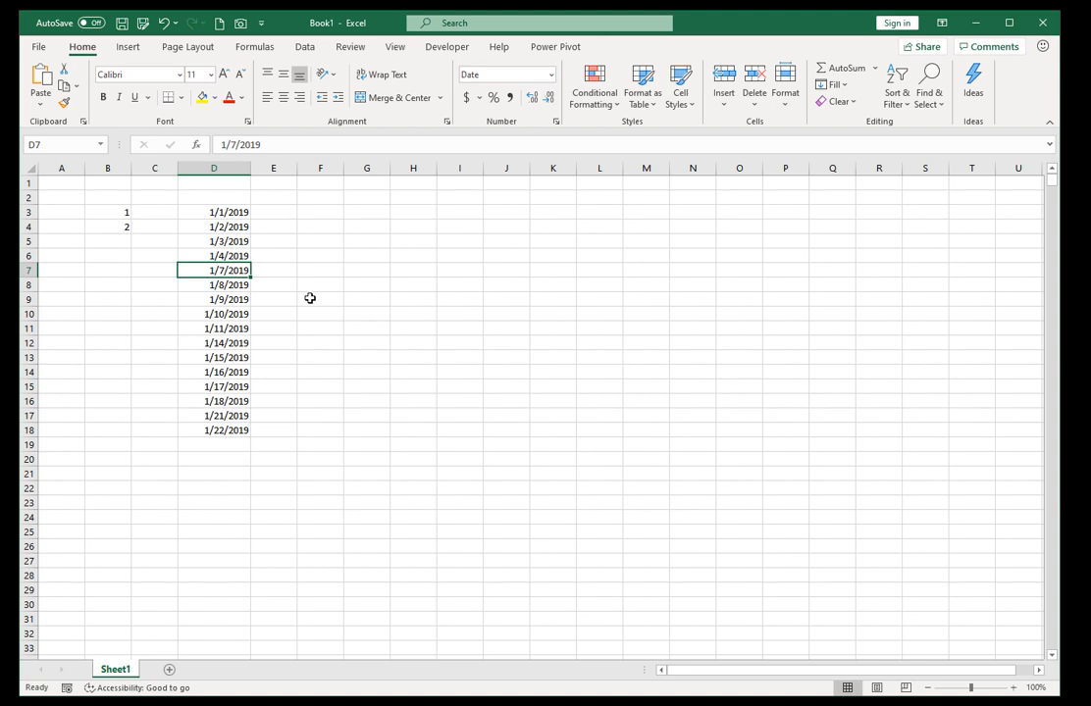
{"action": "key", "text": "Right"}
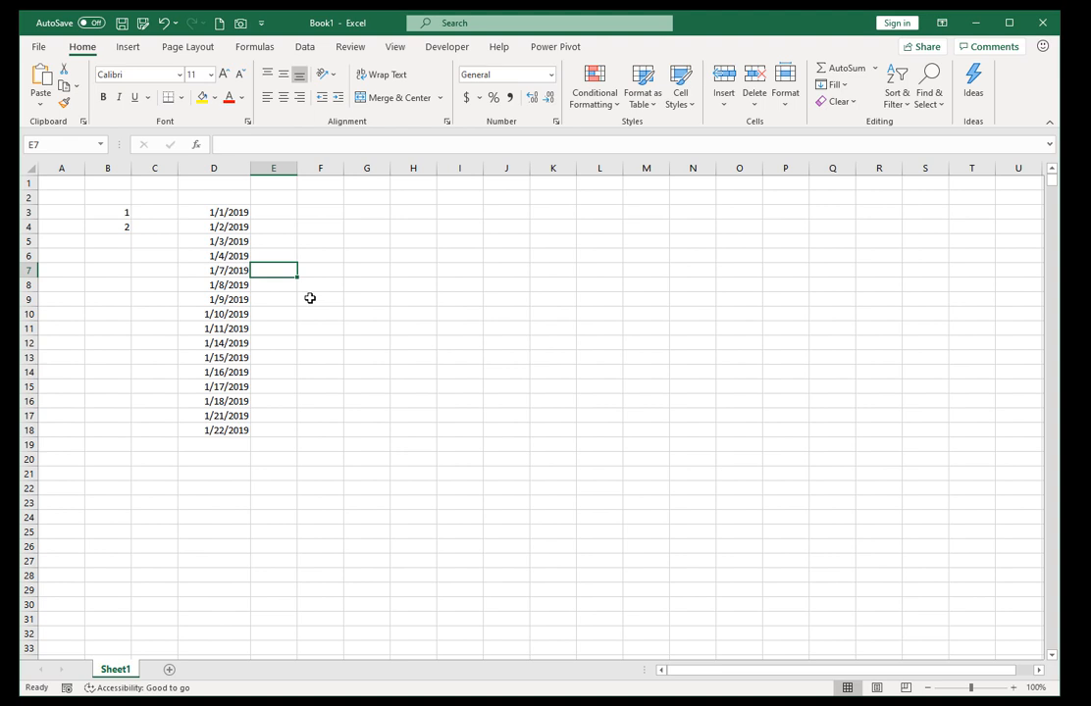
{"action": "type", "text": "="}
{"action": "key", "text": "Left"}
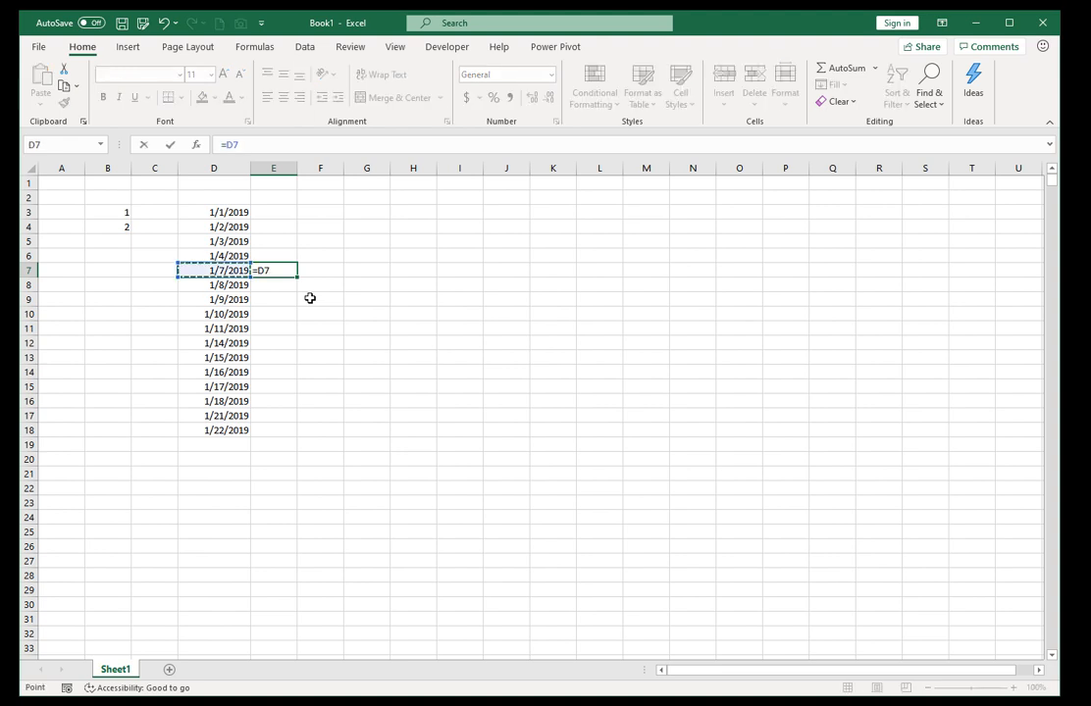
{"action": "key", "text": "ctrl+Return"}
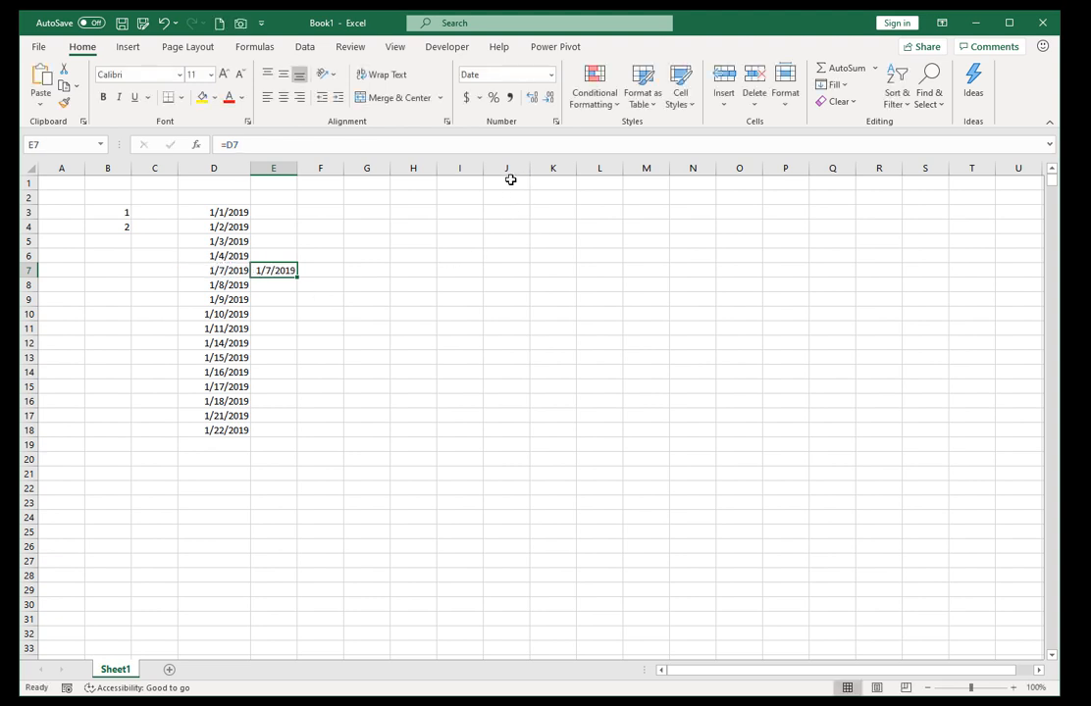
Apply the custom number format dddd to E7 so the date shows as its weekday name.
{"action": "left_click", "coordinate": [557, 123]}
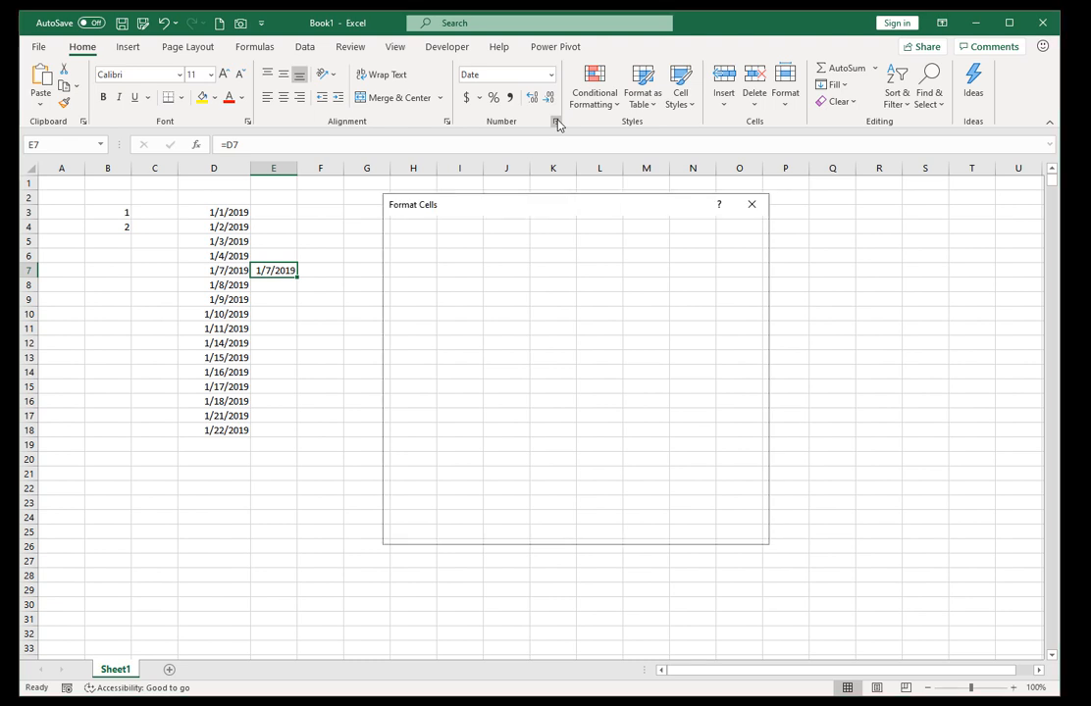
{"action": "left_click", "coordinate": [434, 366]}
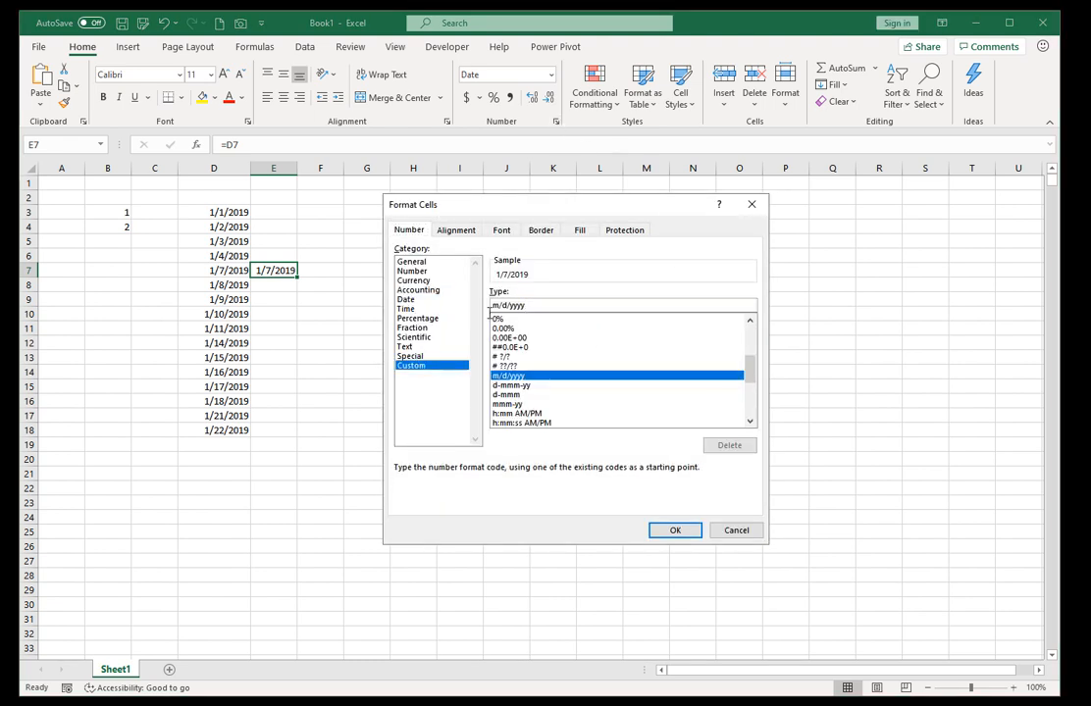
{"action": "double_click", "coordinate": [532, 305]}
{"action": "type", "text": "dddd"}
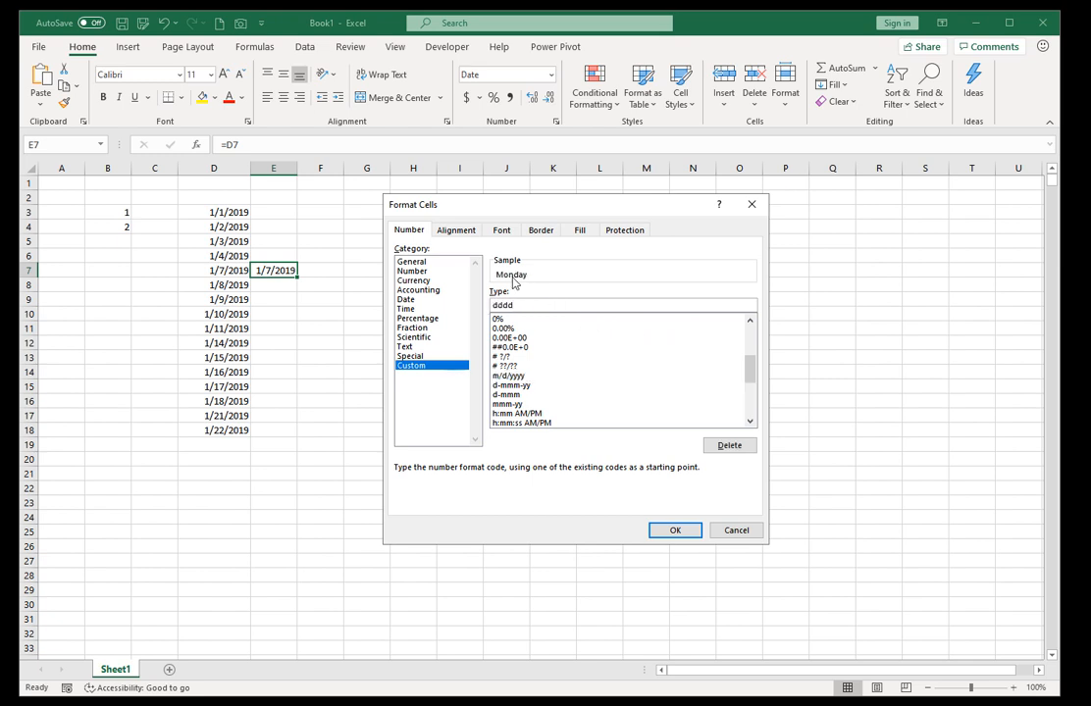
{"action": "left_click", "coordinate": [669, 530]}
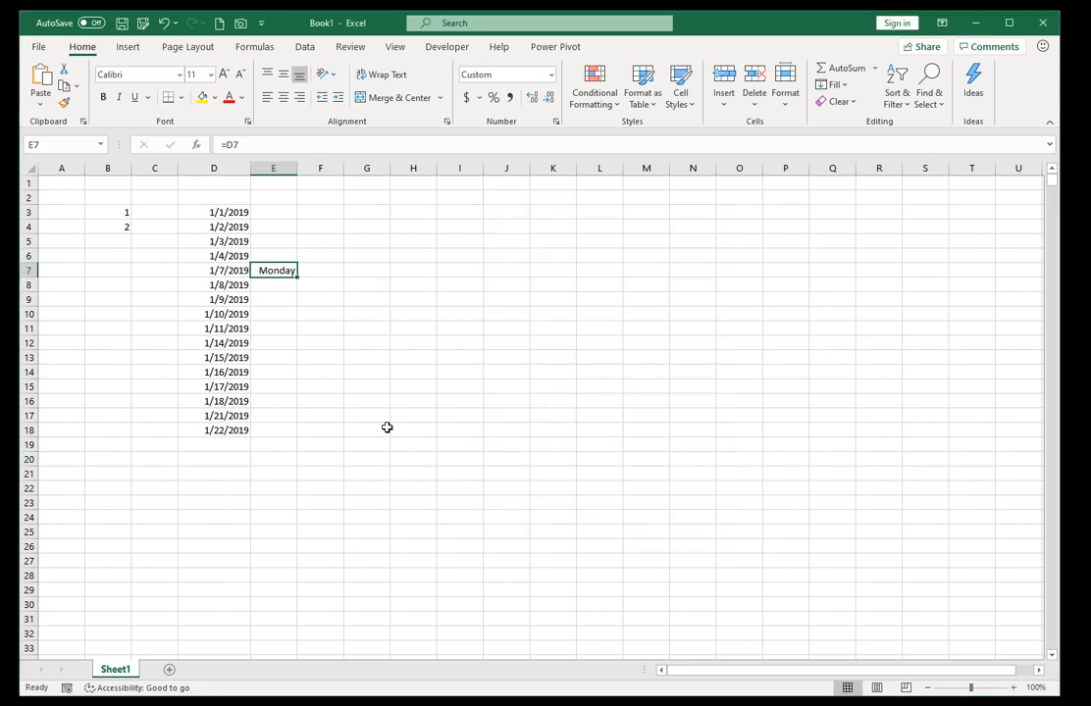
Fill the weekday formula in E7 down through E18 and widen column E to fit the names.
{"action": "double_click", "coordinate": [298, 278]}
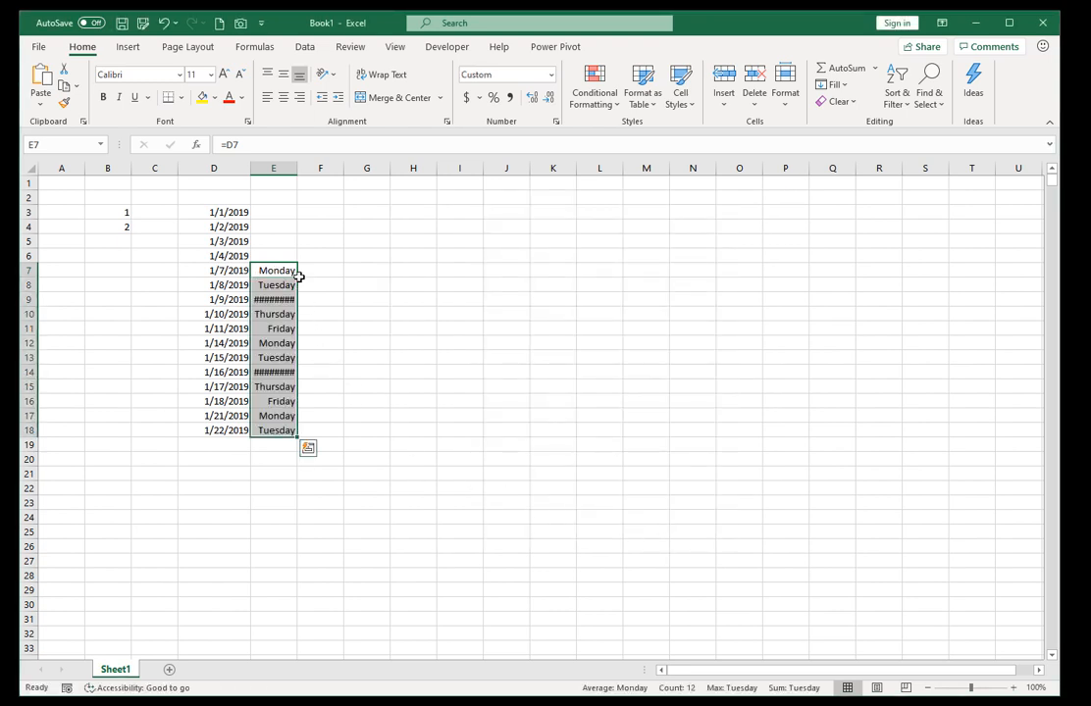
{"action": "left_click_drag", "start_coordinate": [300, 167], "coordinate": [317, 168]}
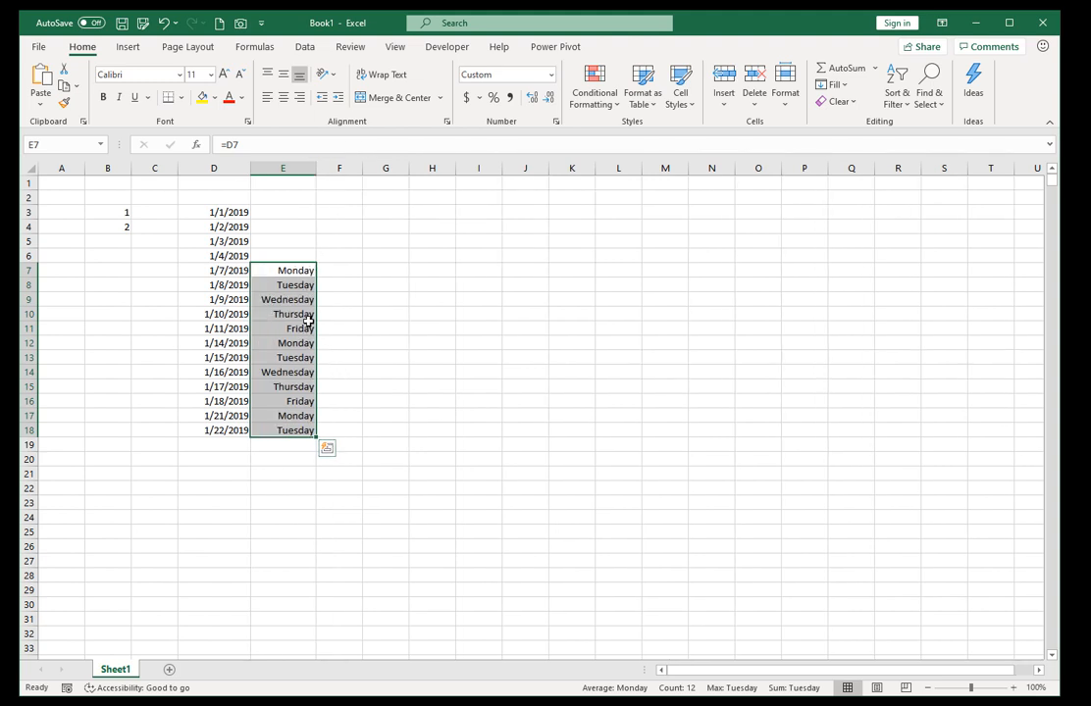
Open the fill options for extending the dates in D3:D4 down to D11.
{"action": "left_click_drag", "start_coordinate": [211, 217], "coordinate": [256, 346]}
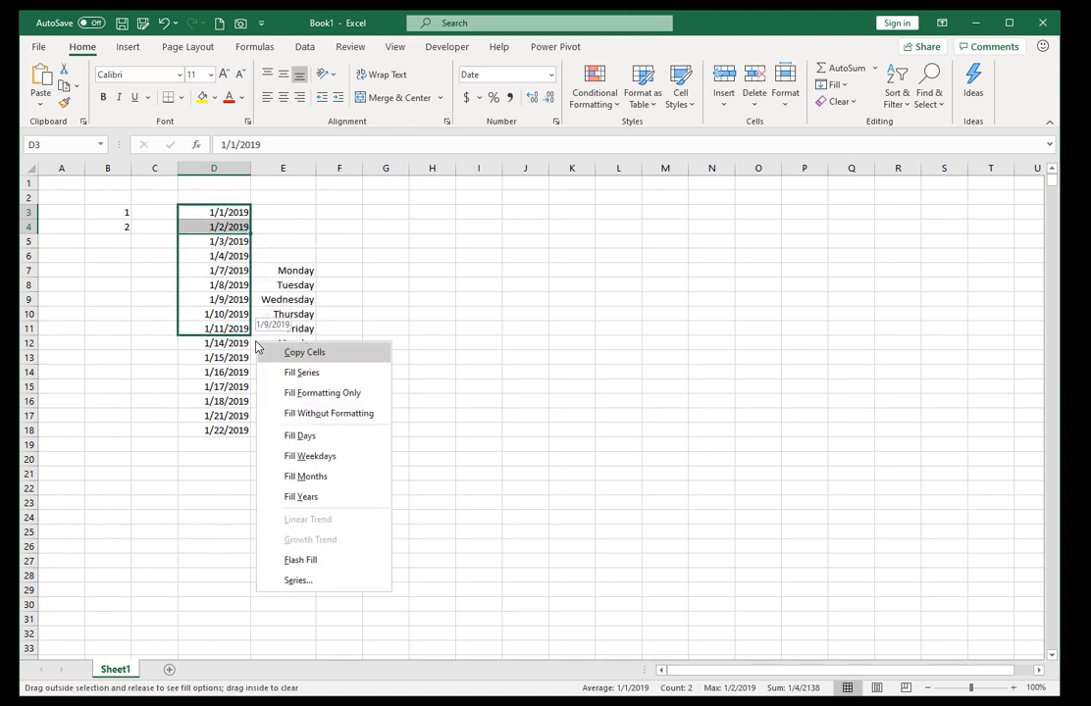